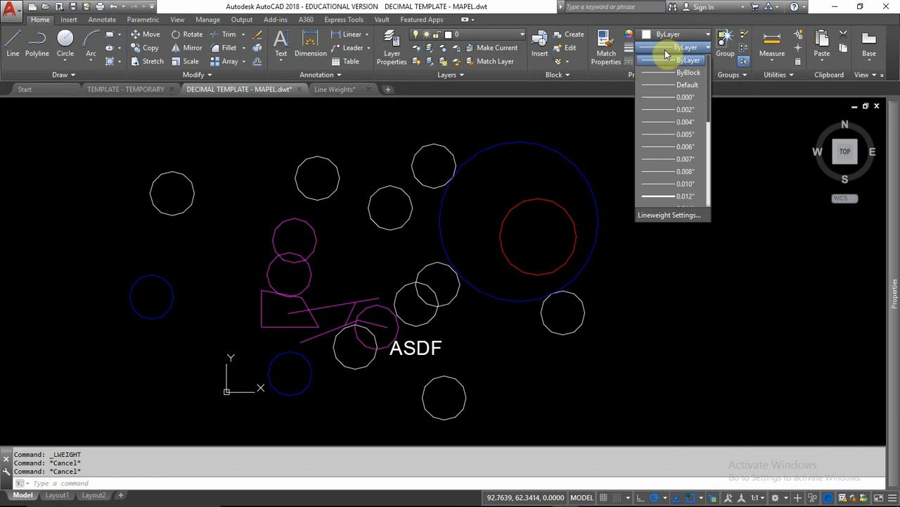
click(666, 48)
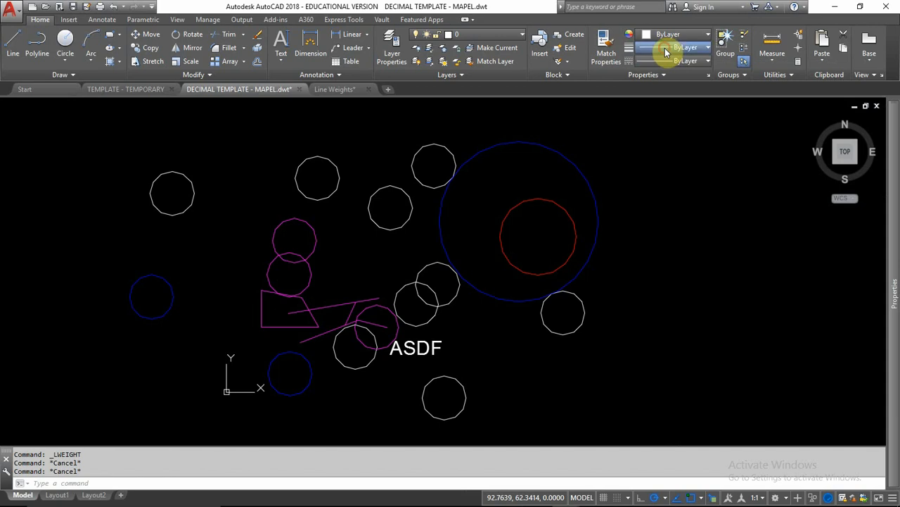
click(665, 48)
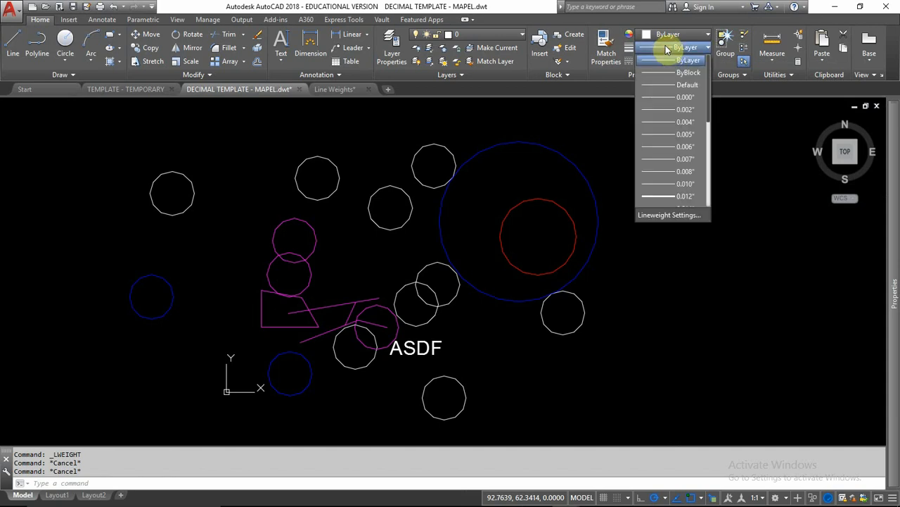
click(666, 45)
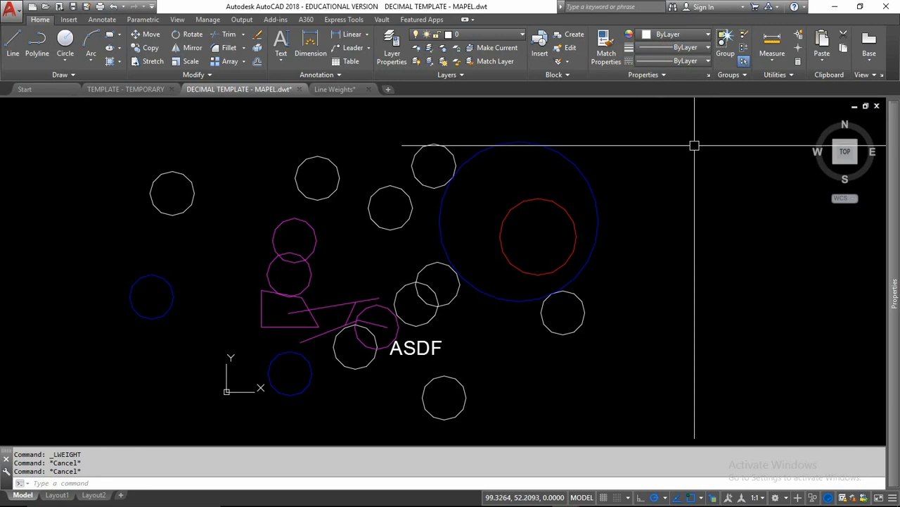
click(669, 62)
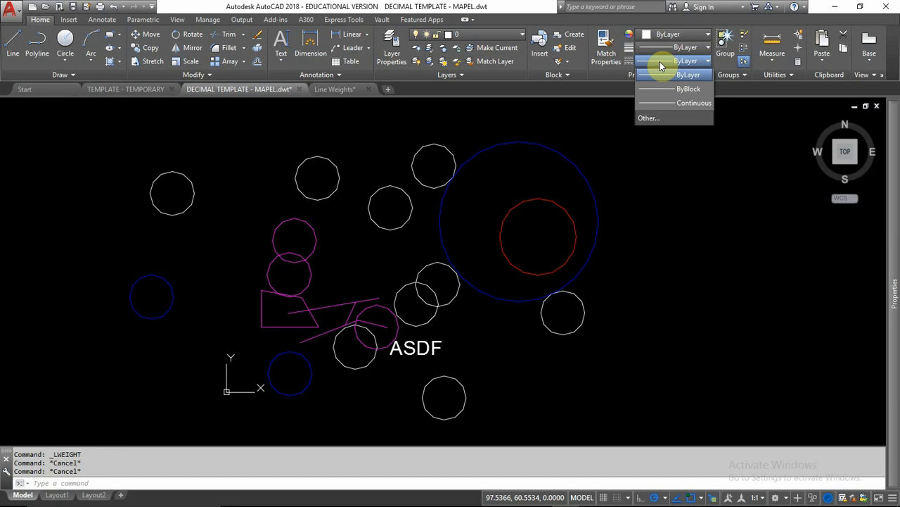
click(658, 226)
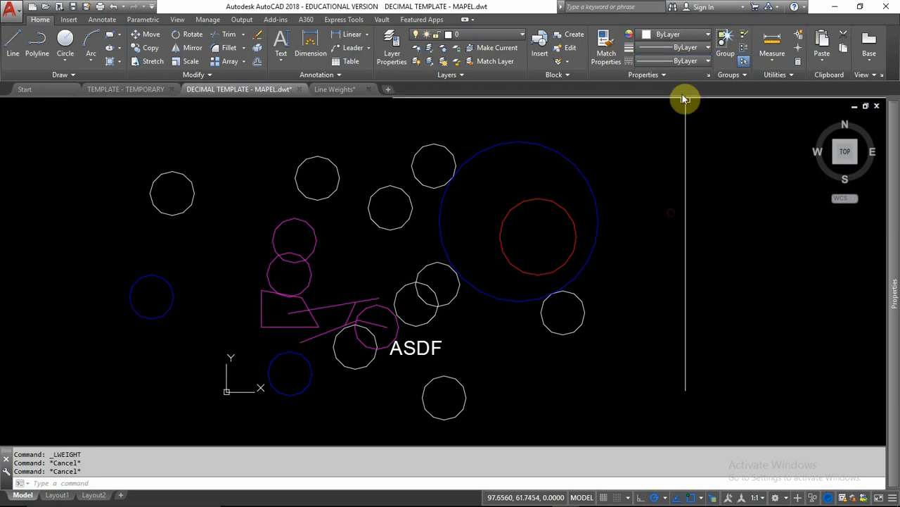
Bring up the Linetype Manager through the Other option of the current linetype and cancel it
click(654, 60)
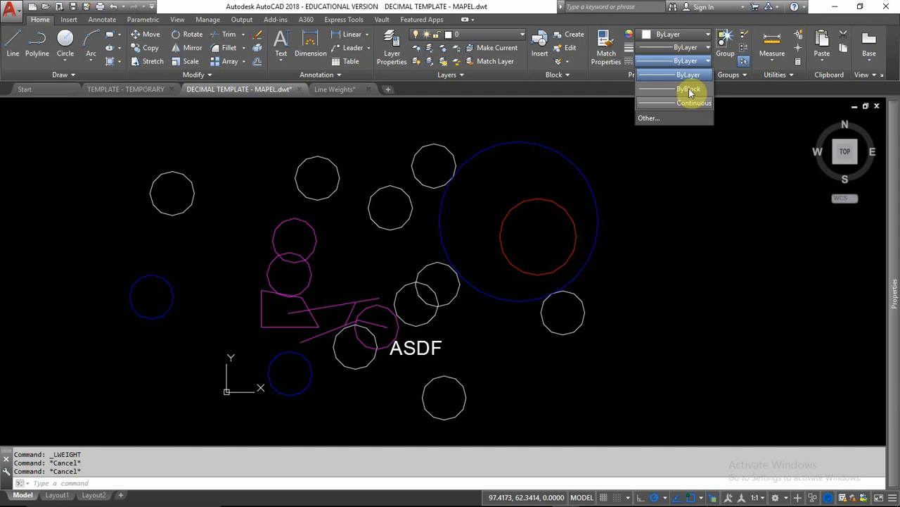
click(650, 117)
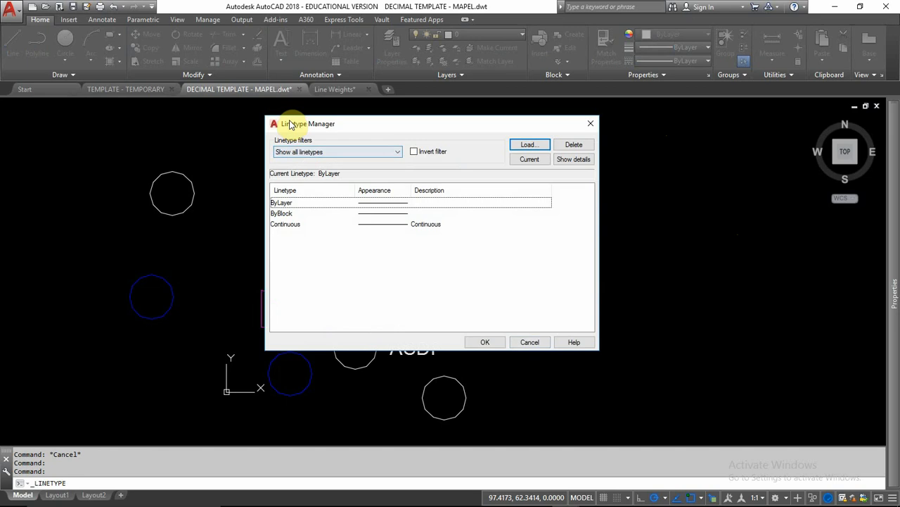
click(529, 342)
click(665, 60)
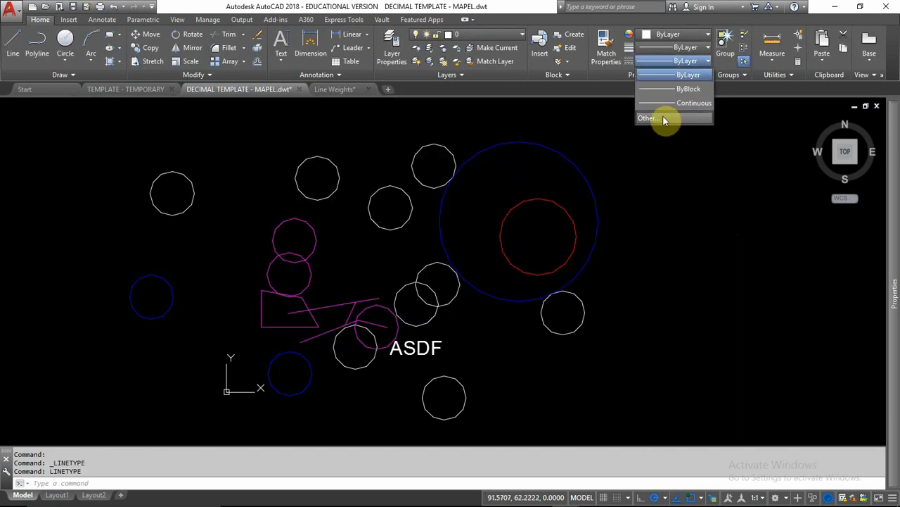
click(657, 196)
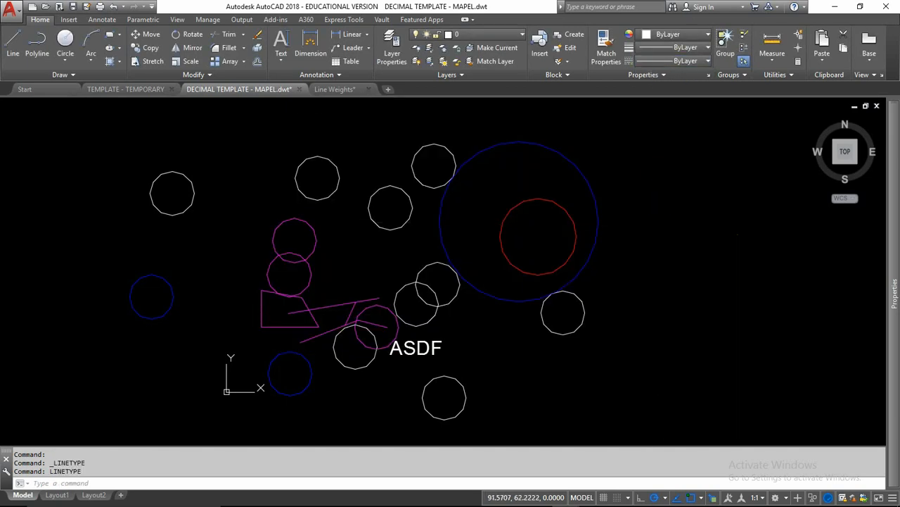
Open the Linetype Manager with the LINETYPE command and look through its linetype filter options
text(linetype)
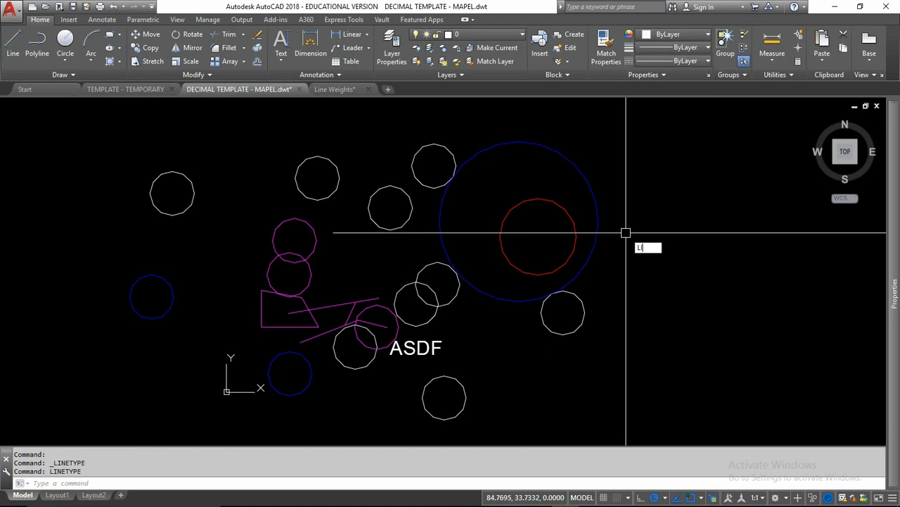
key(Return)
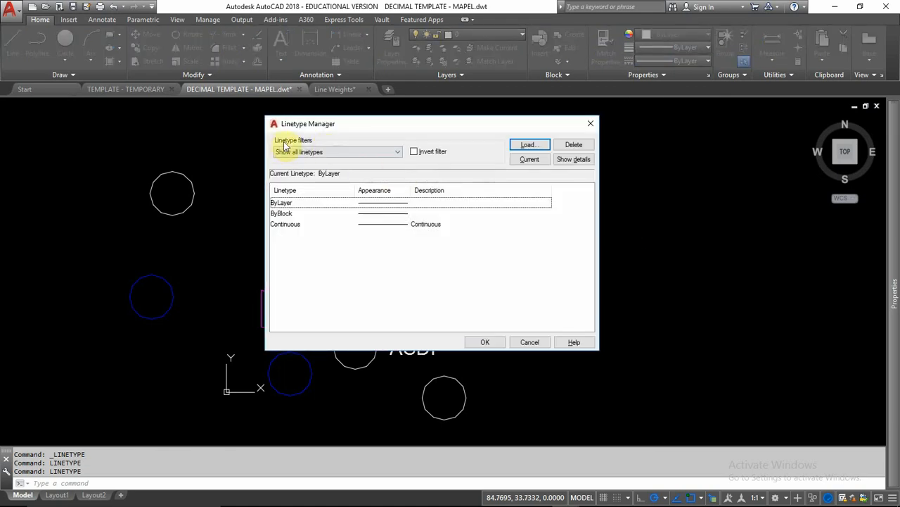
click(315, 152)
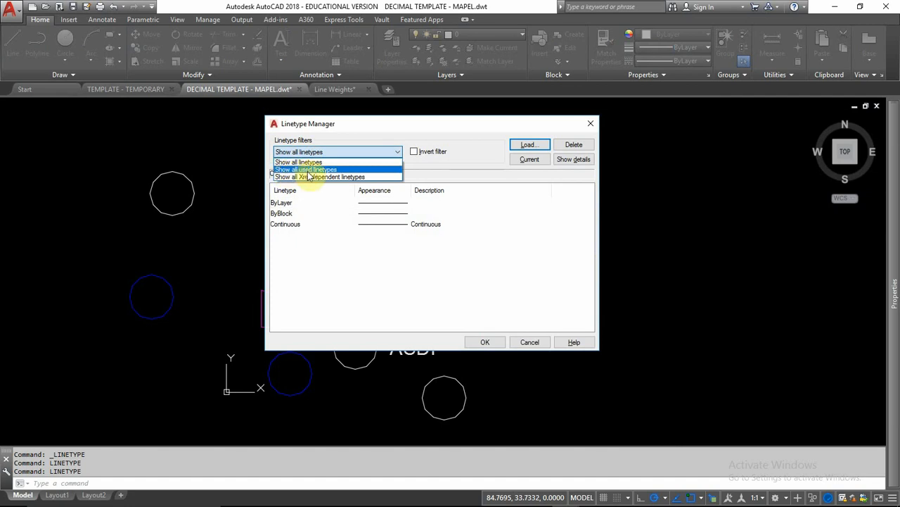
click(347, 153)
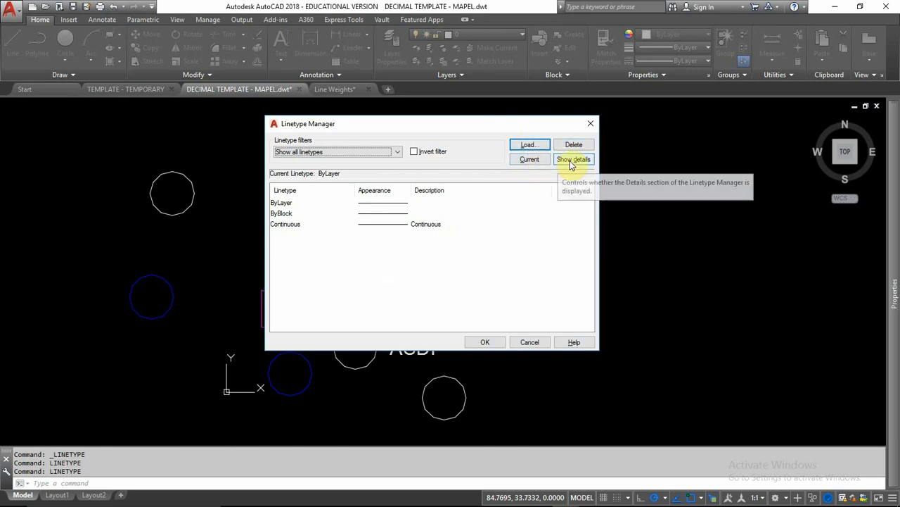
Start loading linetypes from acad.lin and enlarge the Load or Reload Linetypes dialog to show more of the available linetypes
click(527, 145)
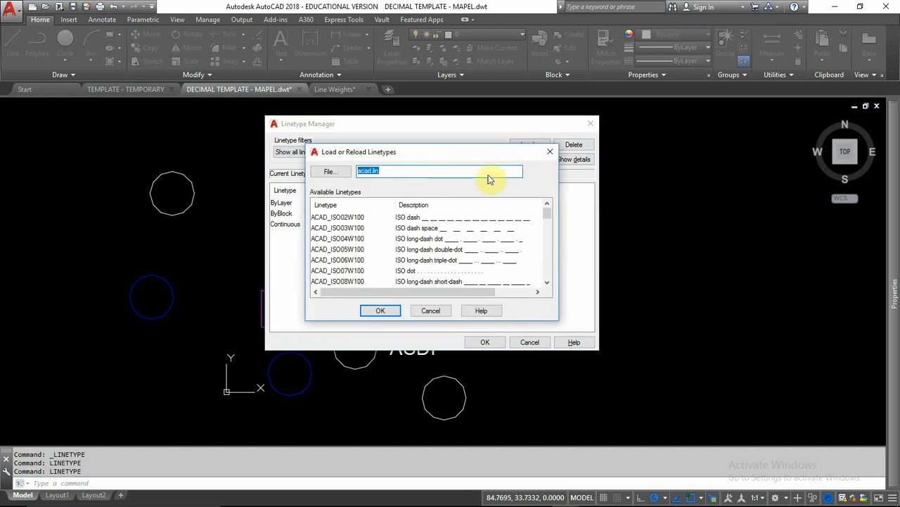
drag(483, 153, 413, 45)
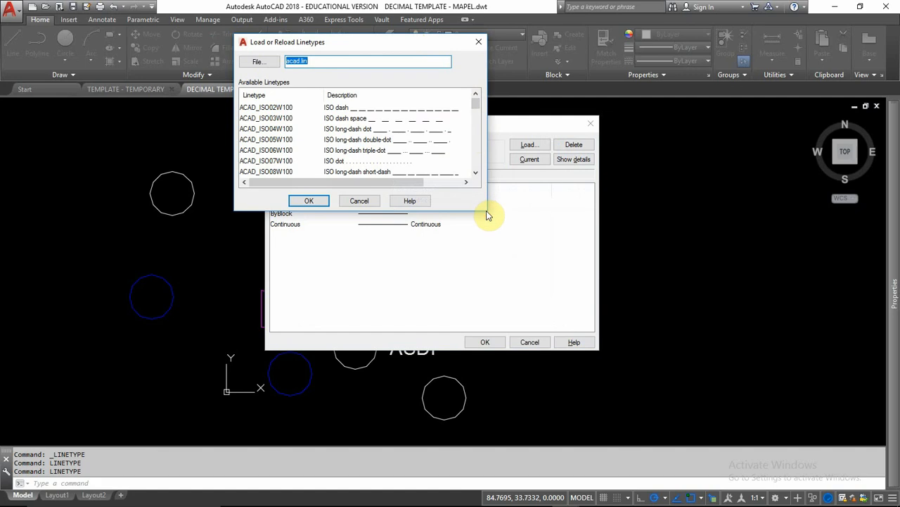
drag(489, 209, 607, 428)
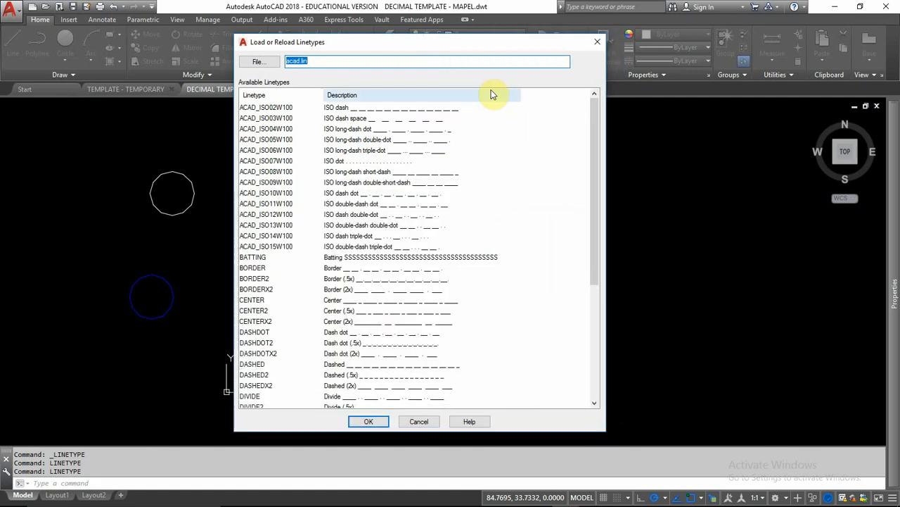
scroll(429, 207, down, 6)
scroll(427, 209, up, 6)
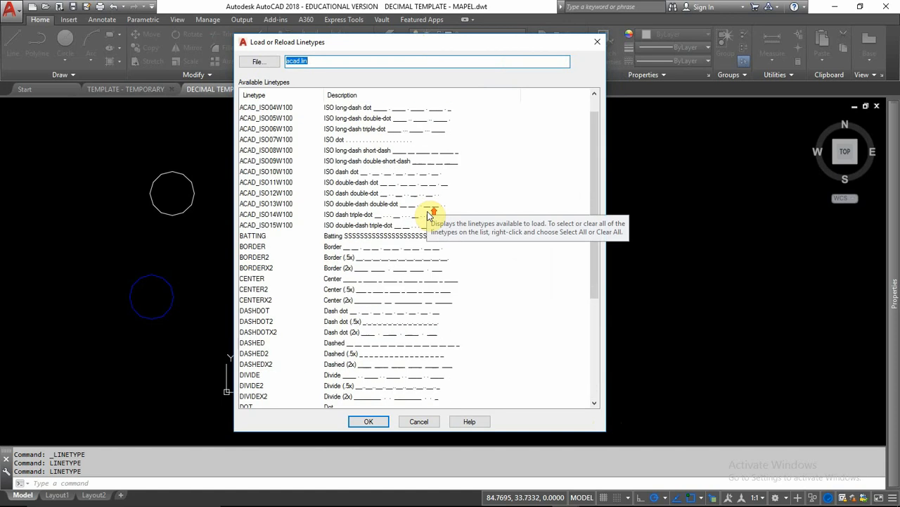
drag(416, 42, 426, 18)
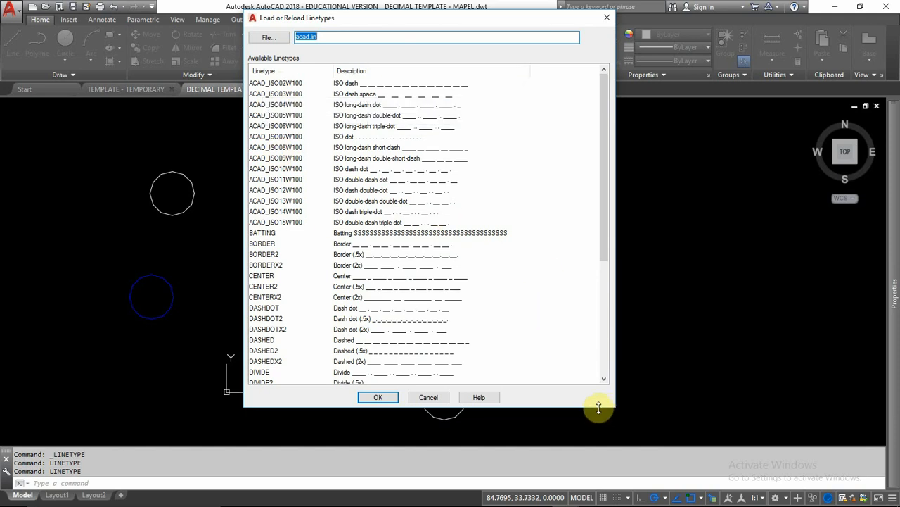
drag(600, 408, 603, 493)
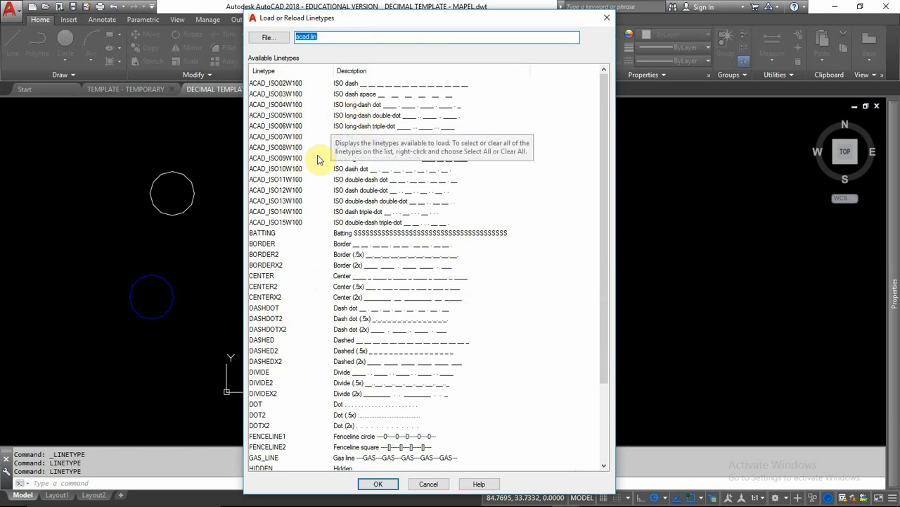
Try picking the linetypes CENTER, DASHDOTX2, DIVIDEX2 and DASHDOT one at a time
scroll(366, 133, down, 2)
click(262, 211)
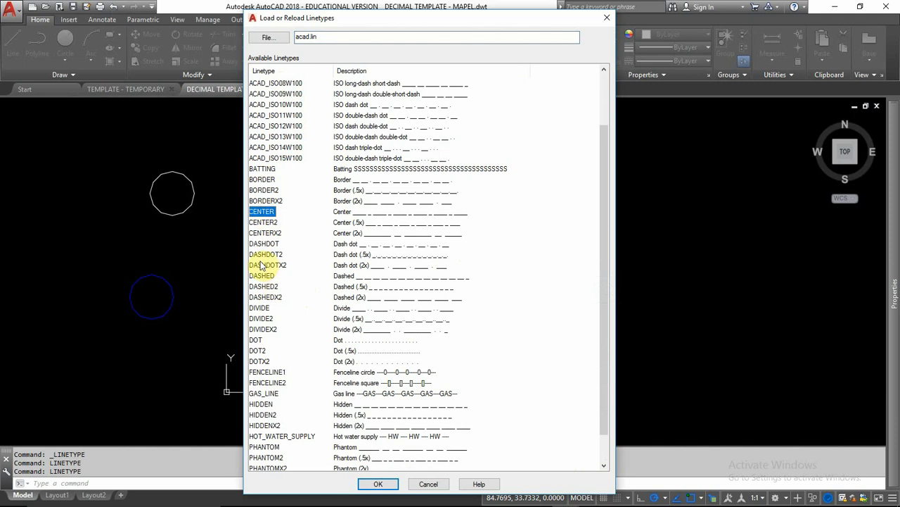
click(268, 265)
click(266, 329)
click(266, 244)
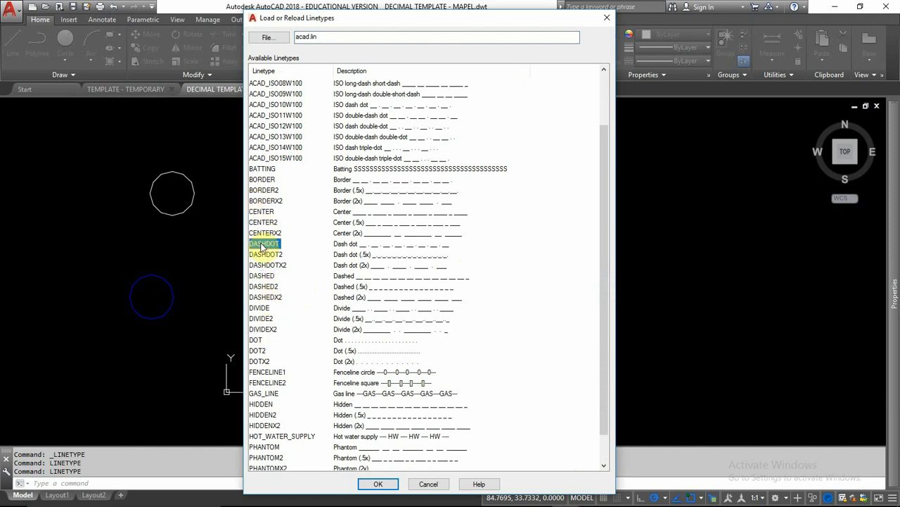
Select the continuous range of available linetypes from BATTING through HIDDEN
click(266, 171)
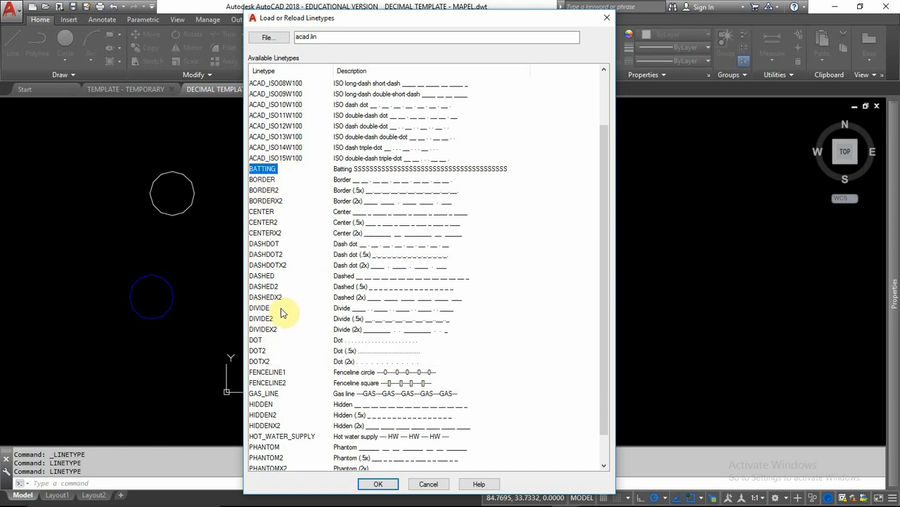
shift+click(261, 254)
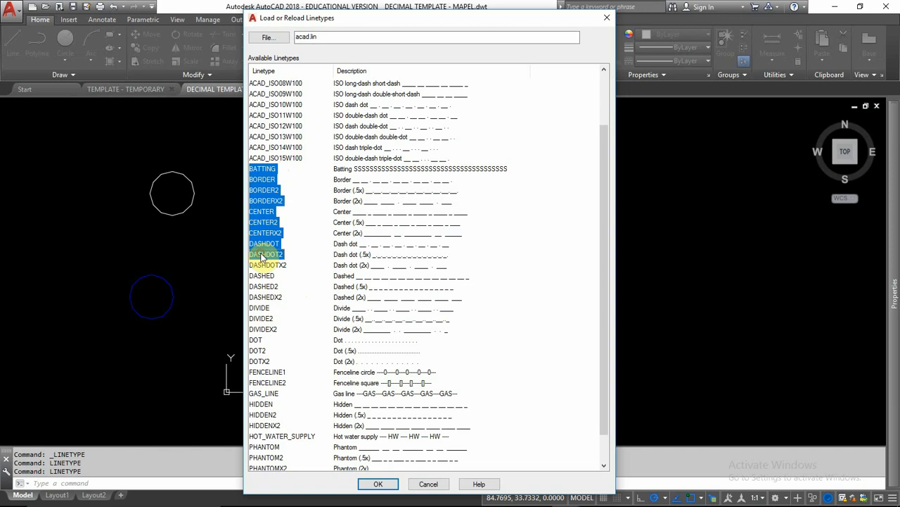
shift+click(258, 310)
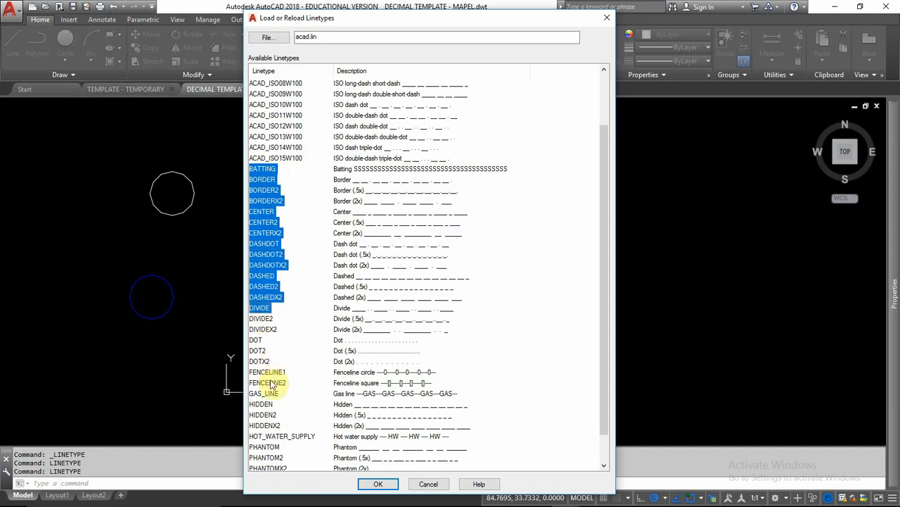
shift+click(261, 404)
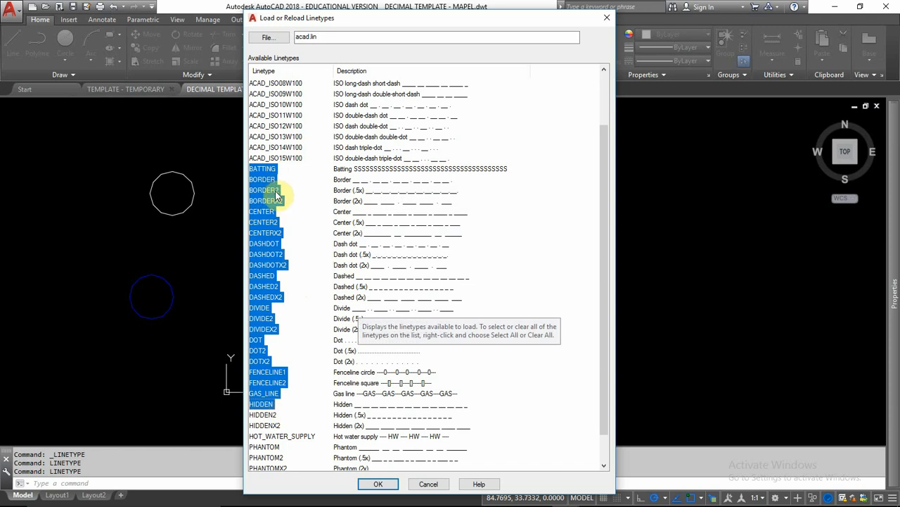
Select only the linetypes BATTING, BORDER2, CENTER2, DASHDOT2, DASHED, DIVIDE2, FENCELINE1 and HIDDENX2 together
click(261, 169)
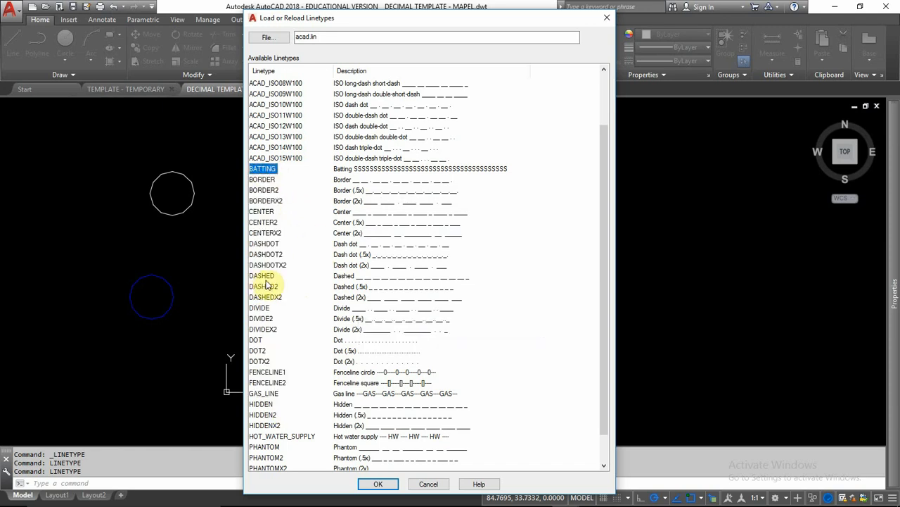
ctrl+click(266, 223)
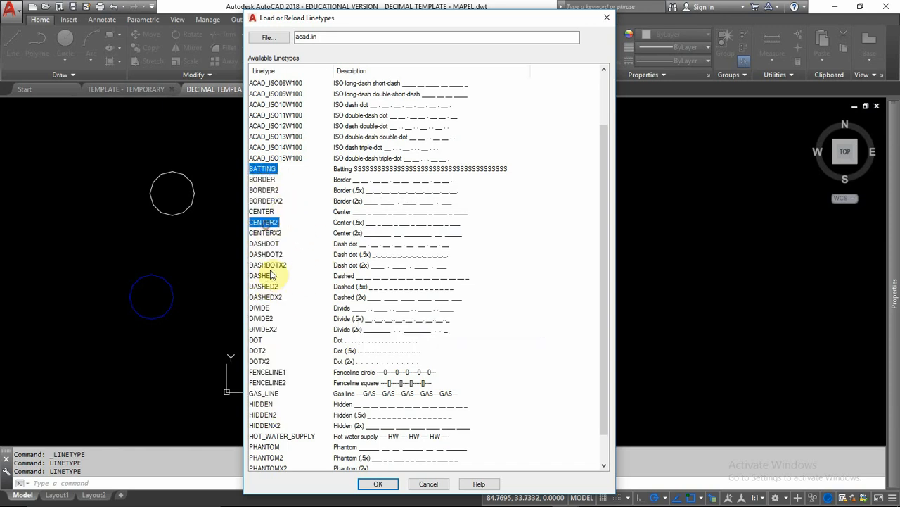
ctrl+click(265, 320)
ctrl+click(267, 371)
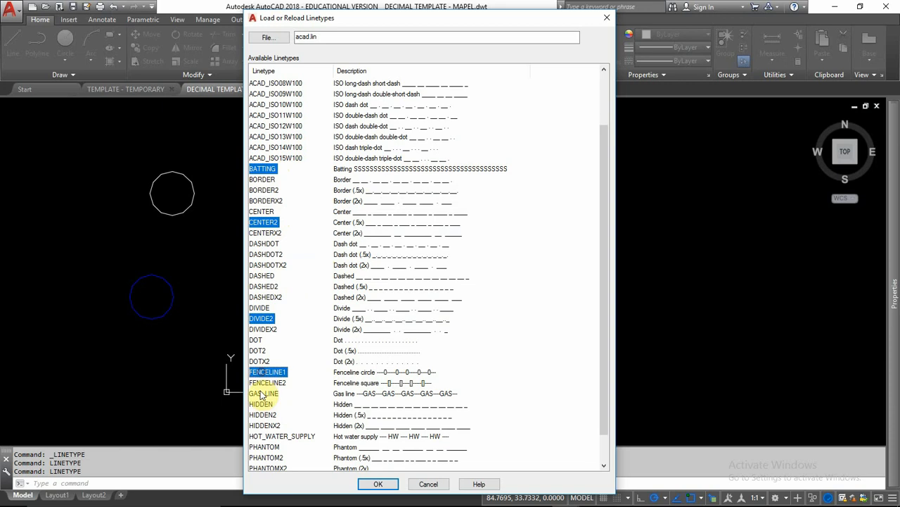
ctrl+click(265, 426)
ctrl+click(269, 254)
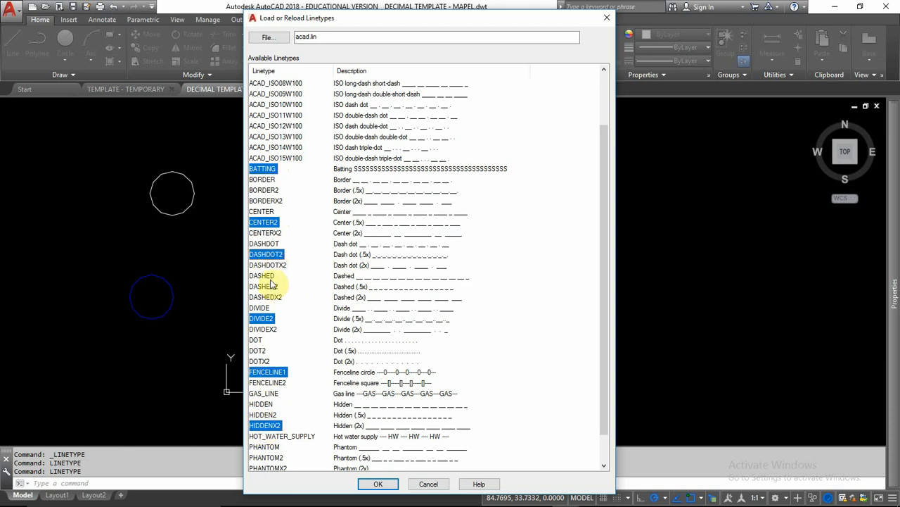
ctrl+click(267, 276)
ctrl+click(265, 190)
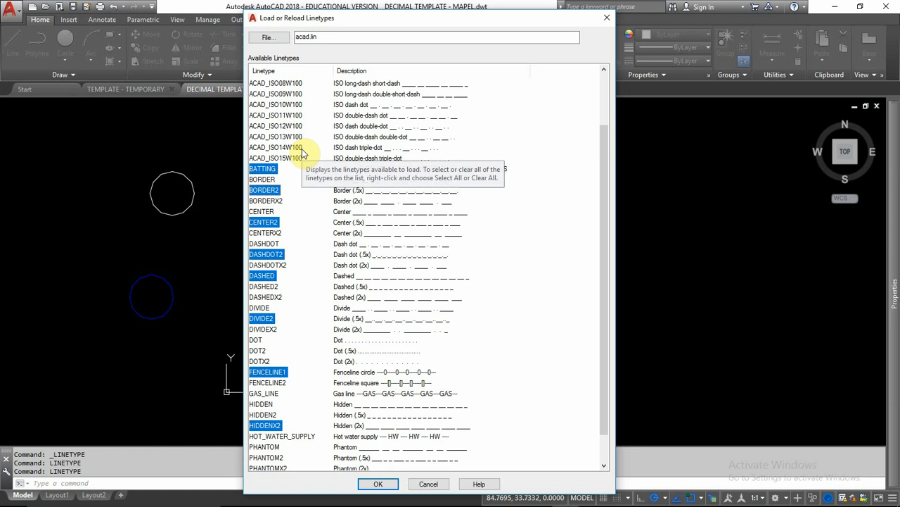
Replace the selection of linetypes for loading with CENTER, HIDDEN, PHANTOM and ZIGZAG
click(262, 202)
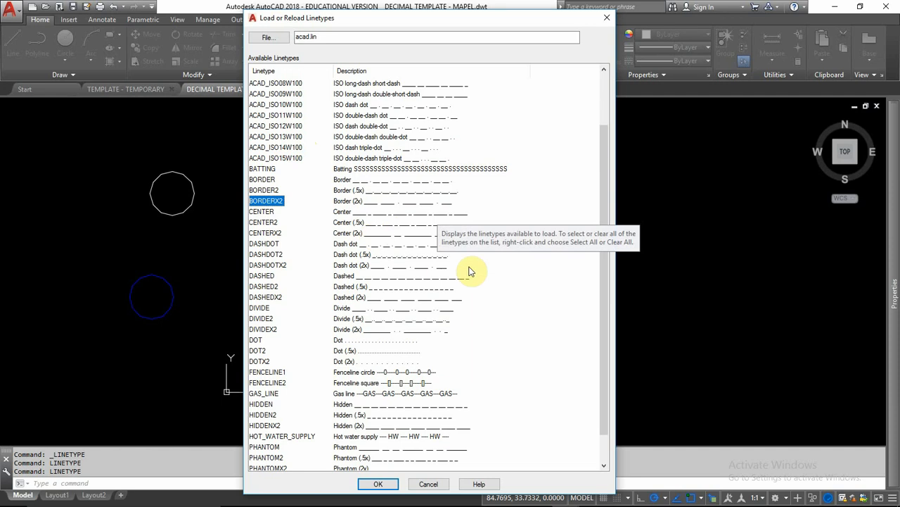
click(263, 211)
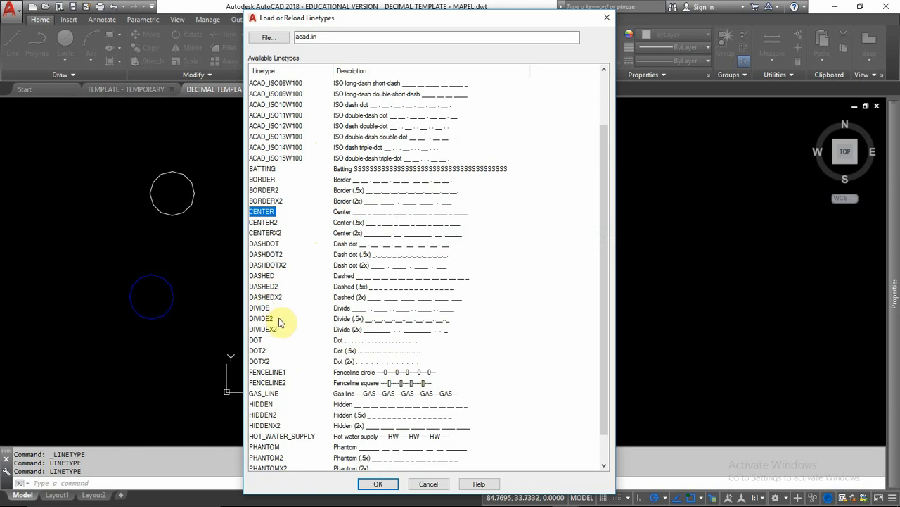
ctrl+click(262, 404)
scroll(288, 372, down, 1)
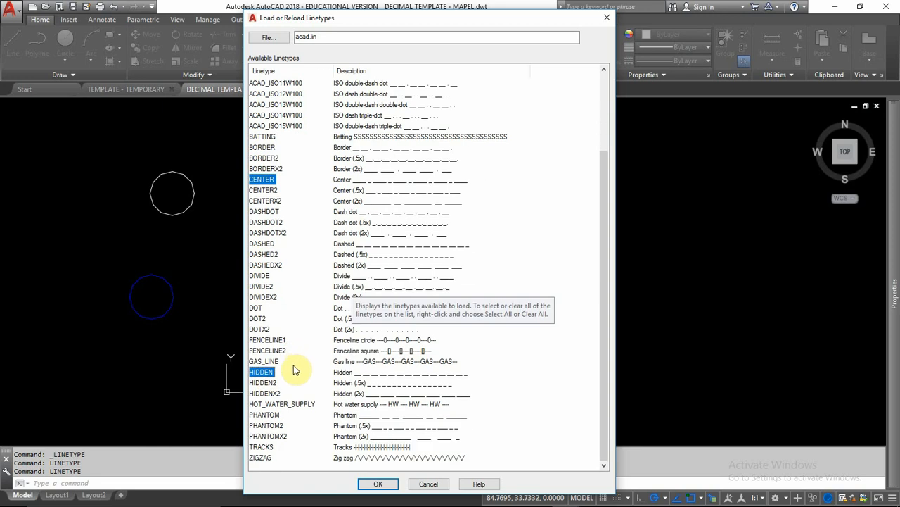
ctrl+click(261, 415)
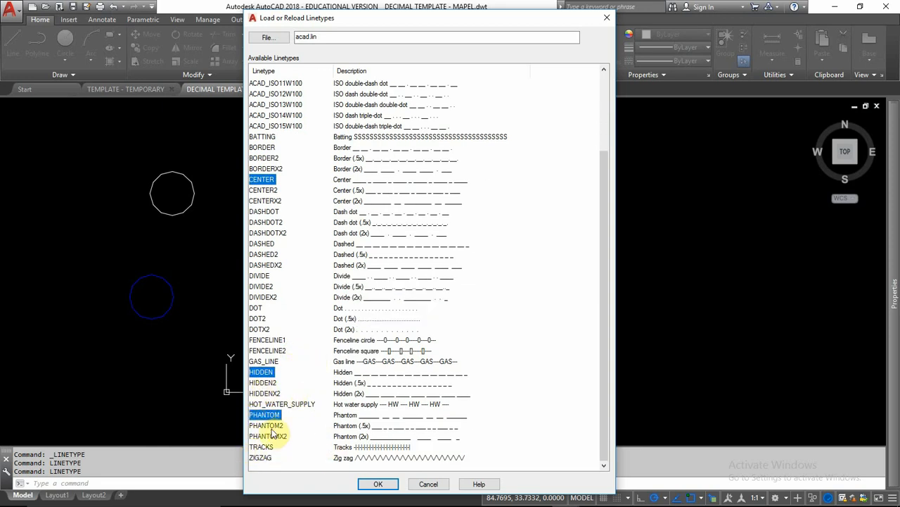
ctrl+click(261, 458)
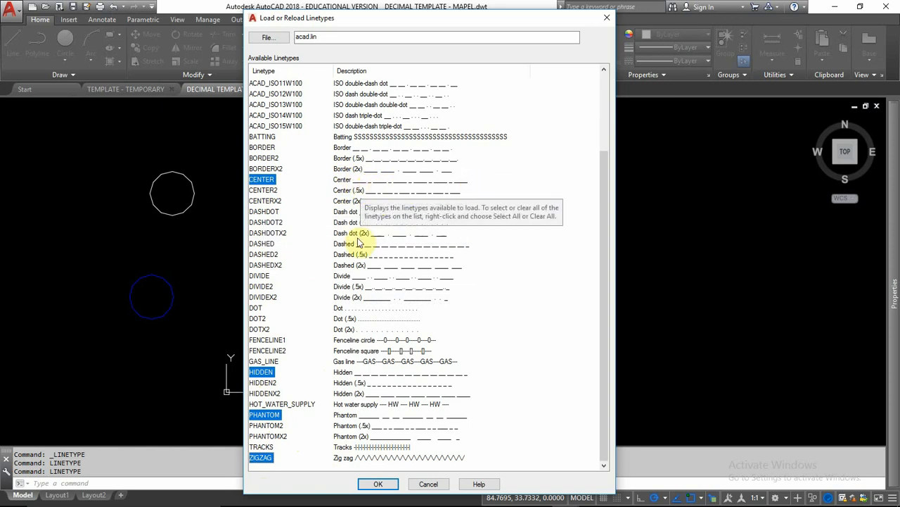
Look over the available linetypes, cancel loading them and leave the Linetype Manager without changes
scroll(352, 246, up, 3)
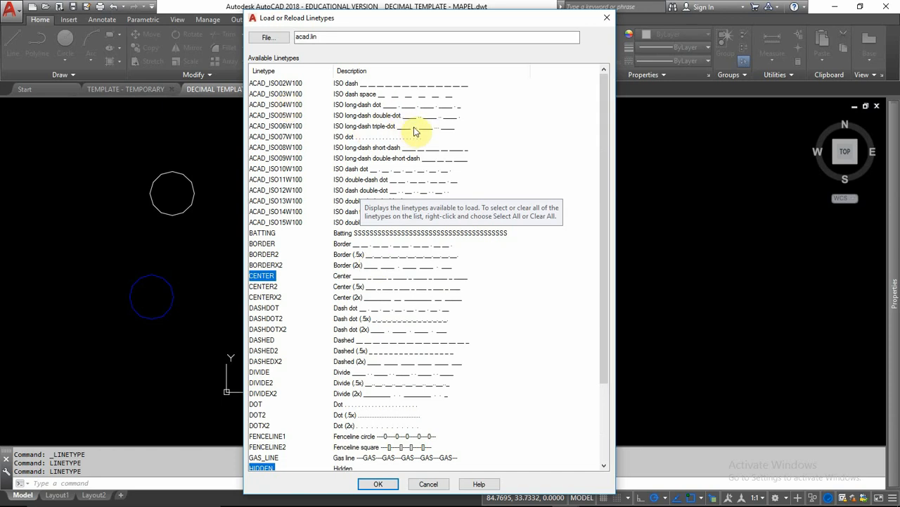
scroll(412, 148, down, 3)
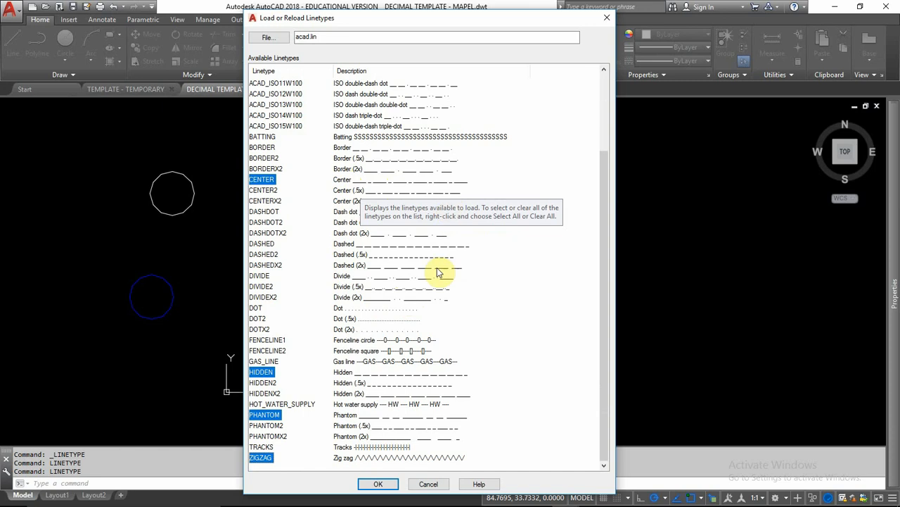
scroll(399, 290, up, 3)
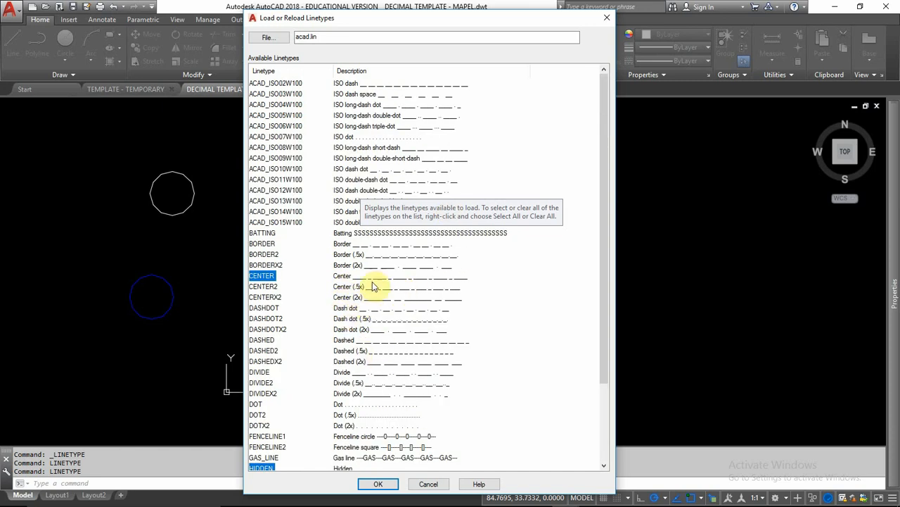
click(427, 484)
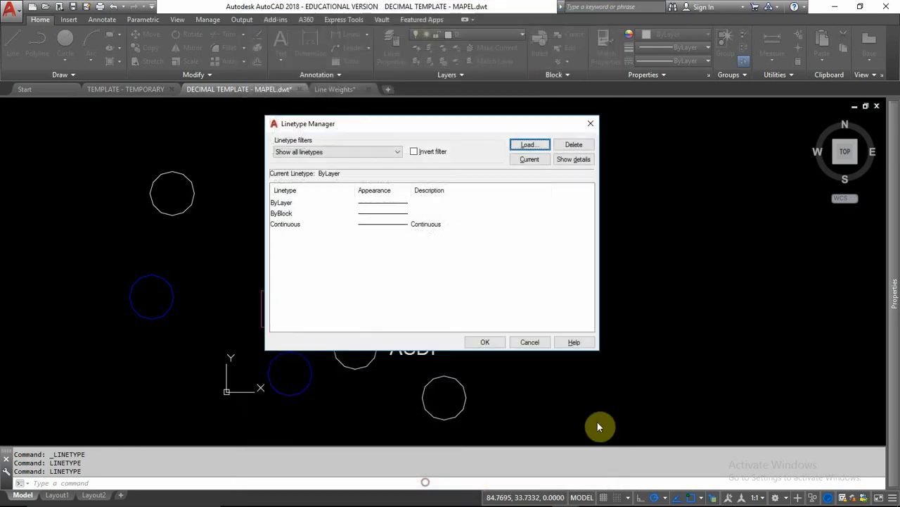
click(532, 344)
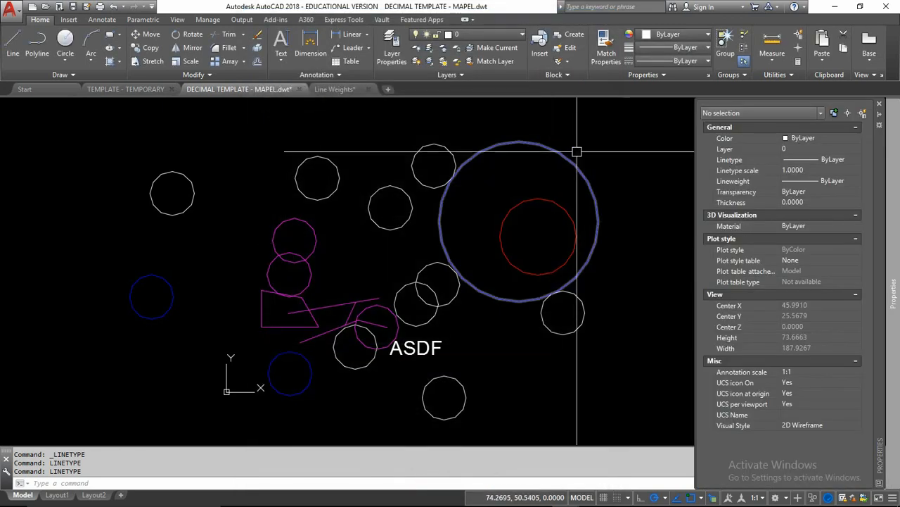
Select the large blue circle and examine its linetype and linetype scale properties
click(577, 151)
click(573, 183)
mouse_move(891, 253)
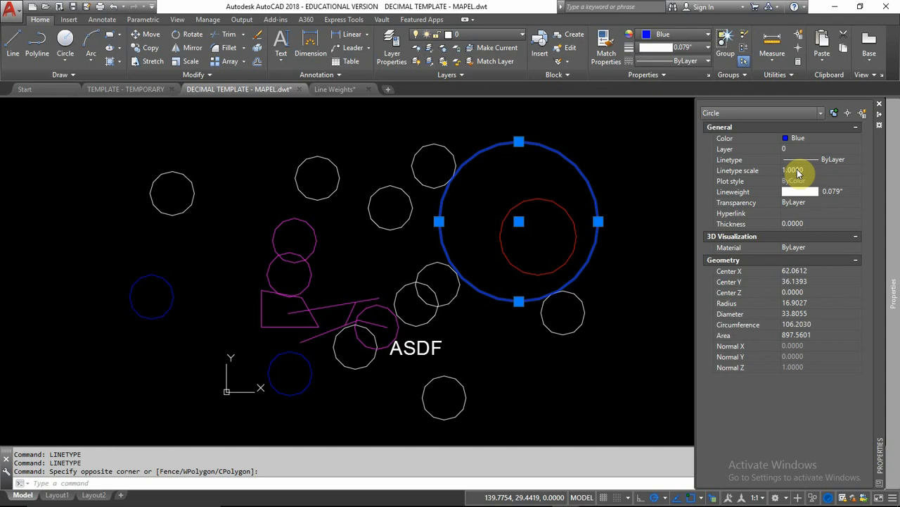
click(648, 235)
click(605, 273)
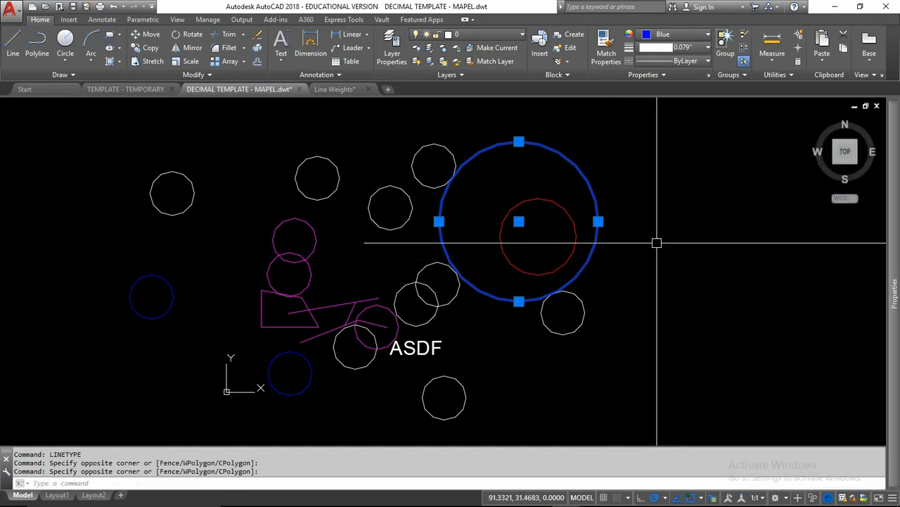
Open the list of loadable linetypes from the Linetype Manager and enlarge its window to show more entries
click(671, 63)
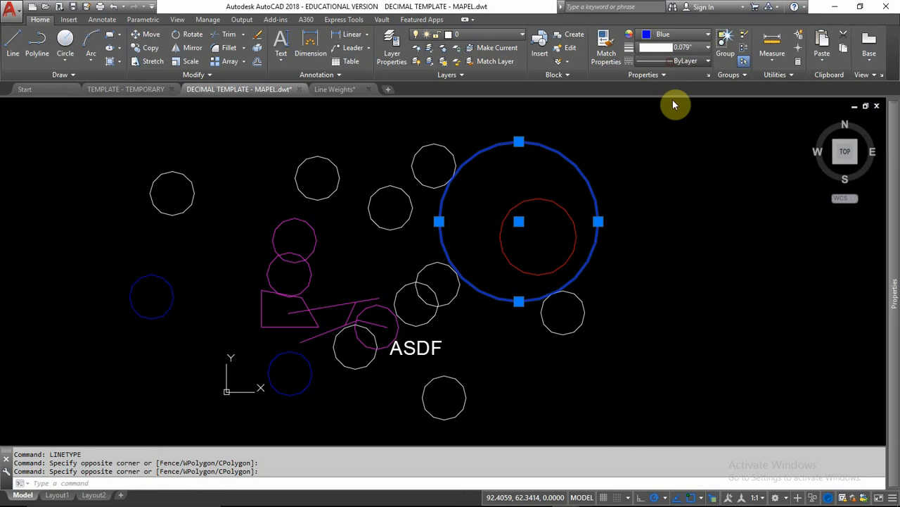
click(674, 116)
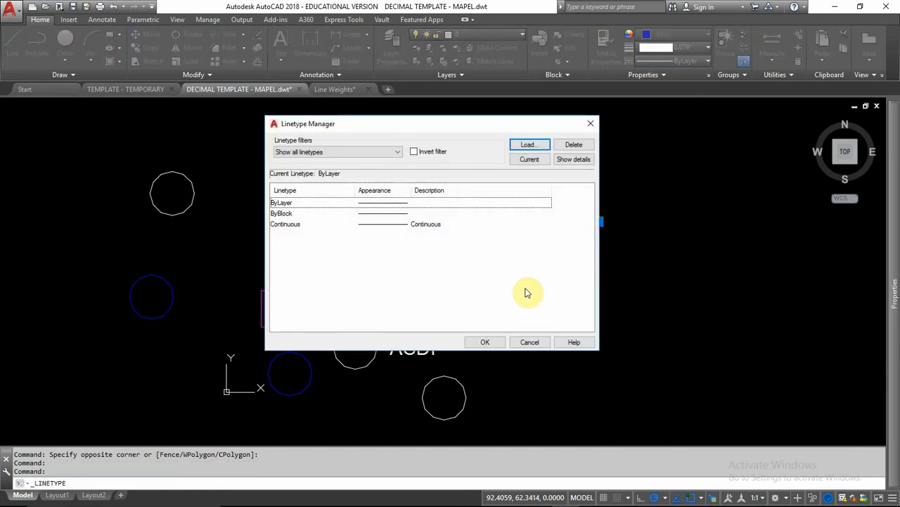
click(529, 145)
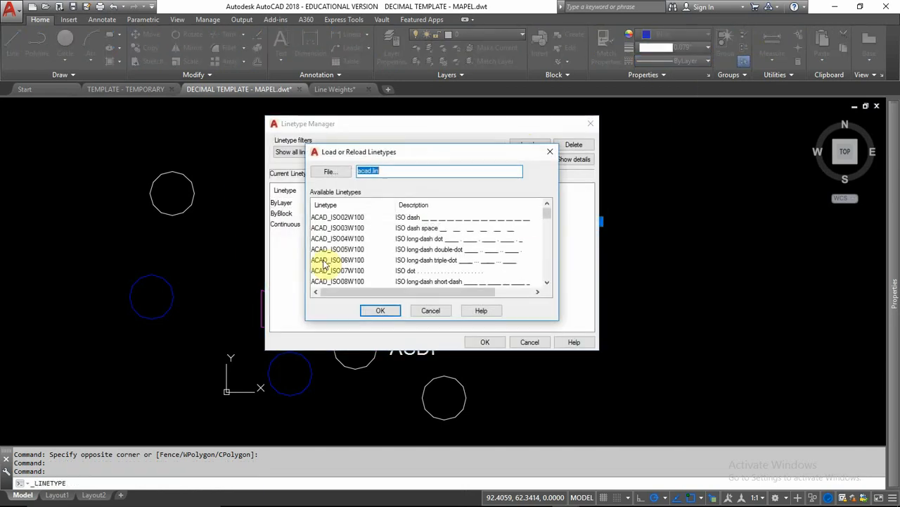
drag(425, 144, 412, 11)
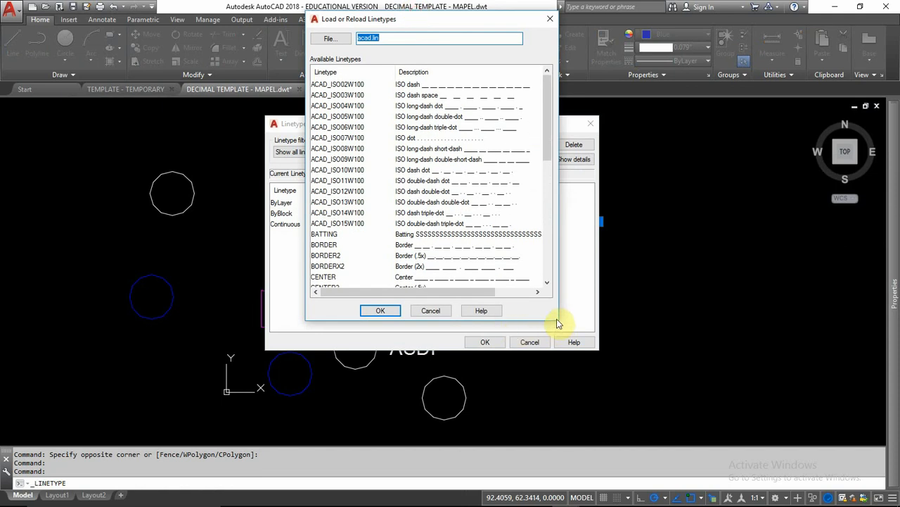
drag(556, 322, 635, 494)
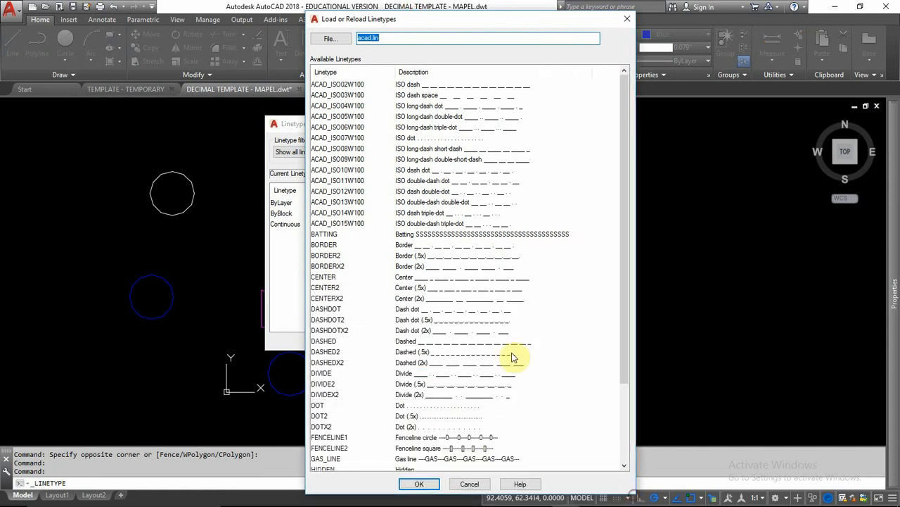
Load the linetypes CENTER, HIDDEN, PHANTOM and ZIGZAG from acad.lin and accept the Linetype Manager
scroll(500, 296, down, 3)
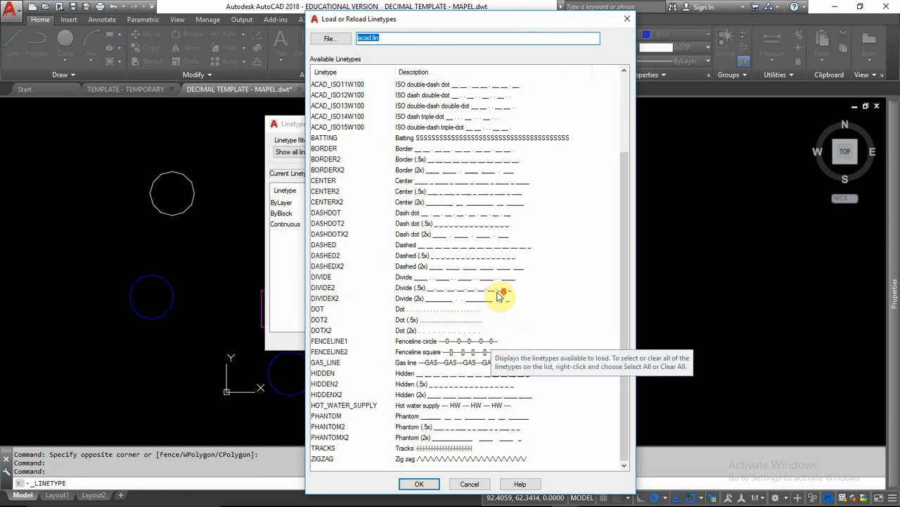
click(325, 181)
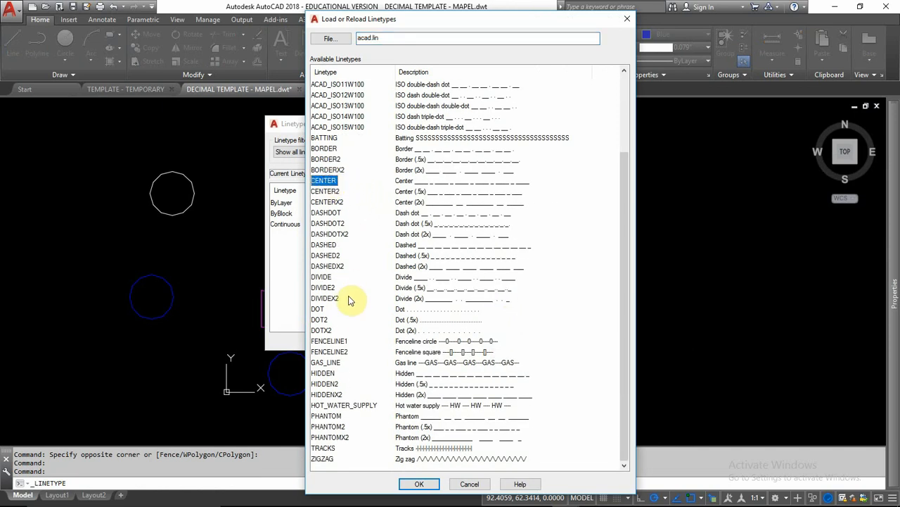
ctrl+click(331, 374)
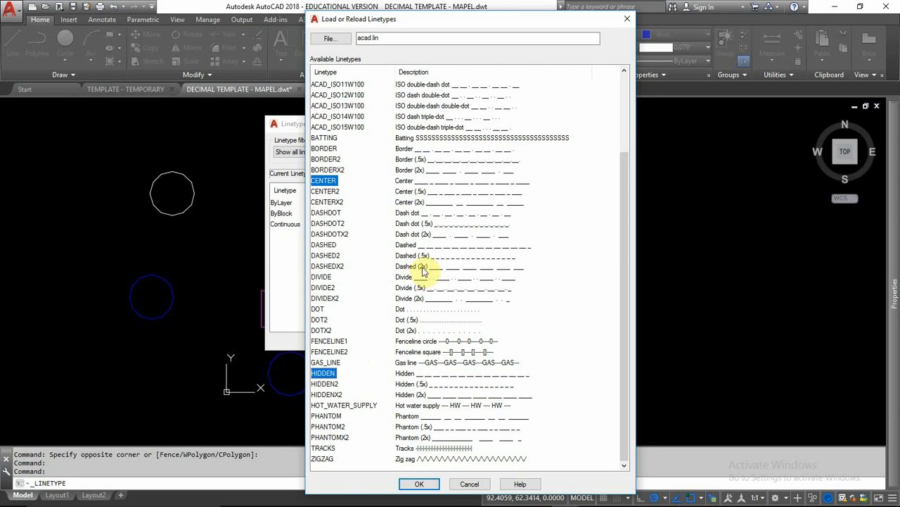
ctrl+click(326, 415)
ctrl+click(324, 459)
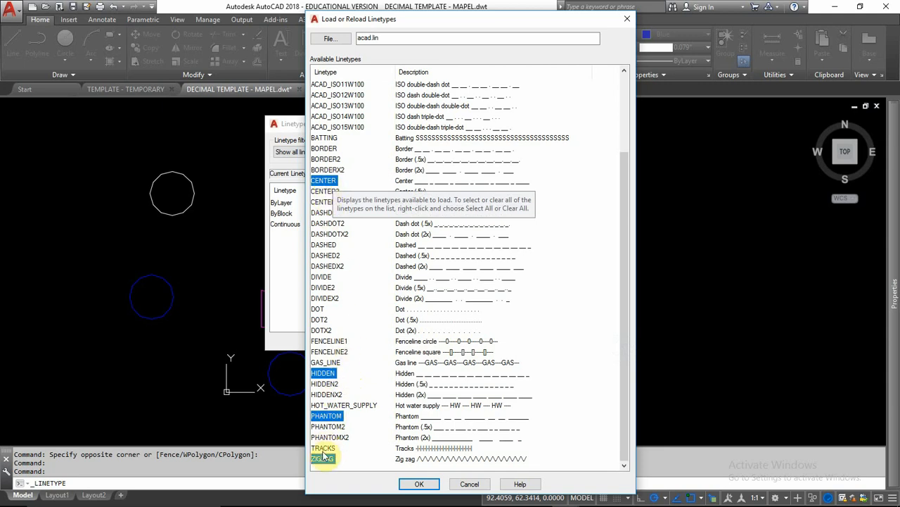
click(419, 484)
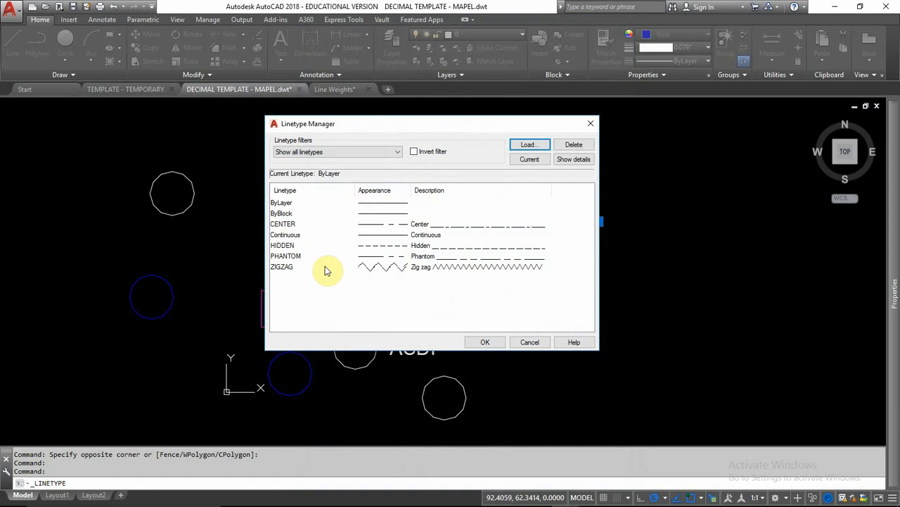
click(285, 245)
click(485, 343)
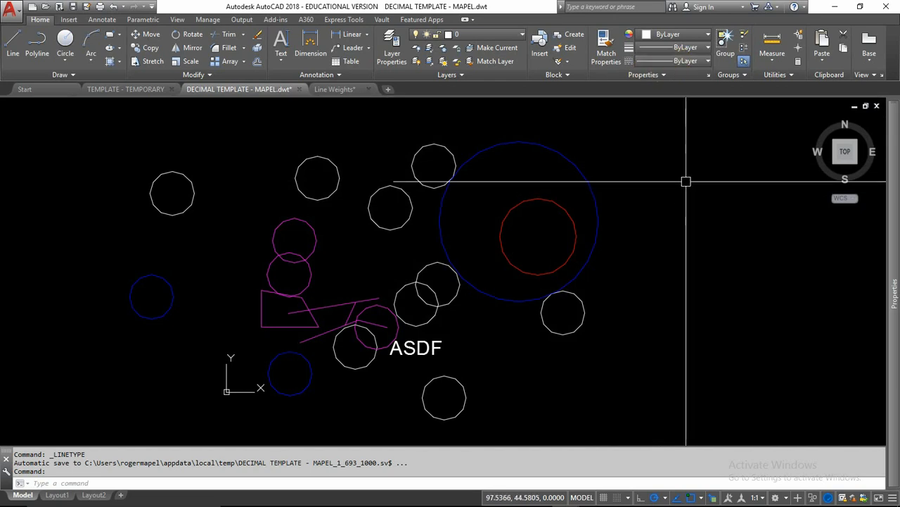
Make HIDDEN the current linetype and check the linetype scale in the drawing's general properties
click(676, 61)
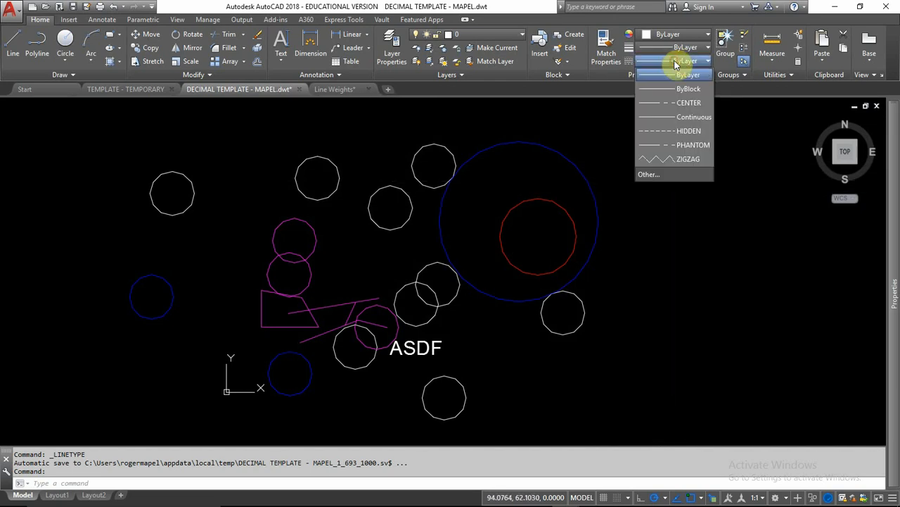
click(682, 131)
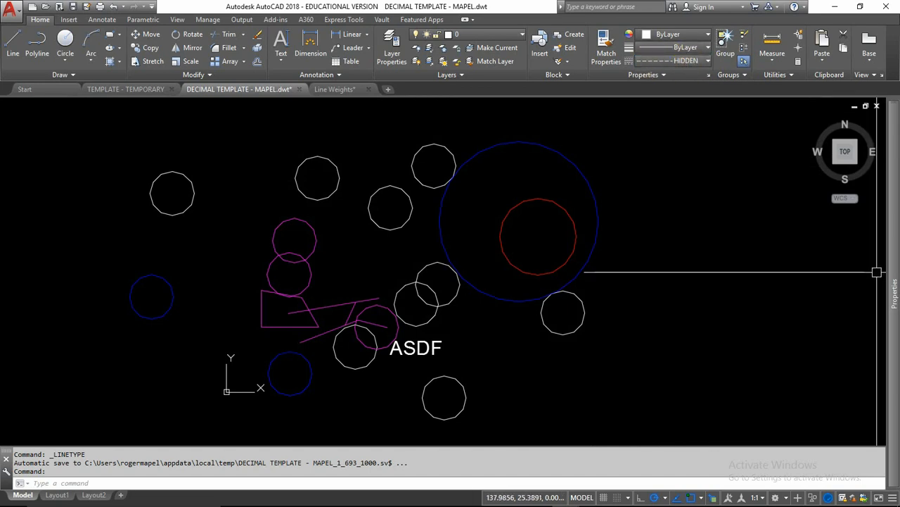
mouse_move(895, 268)
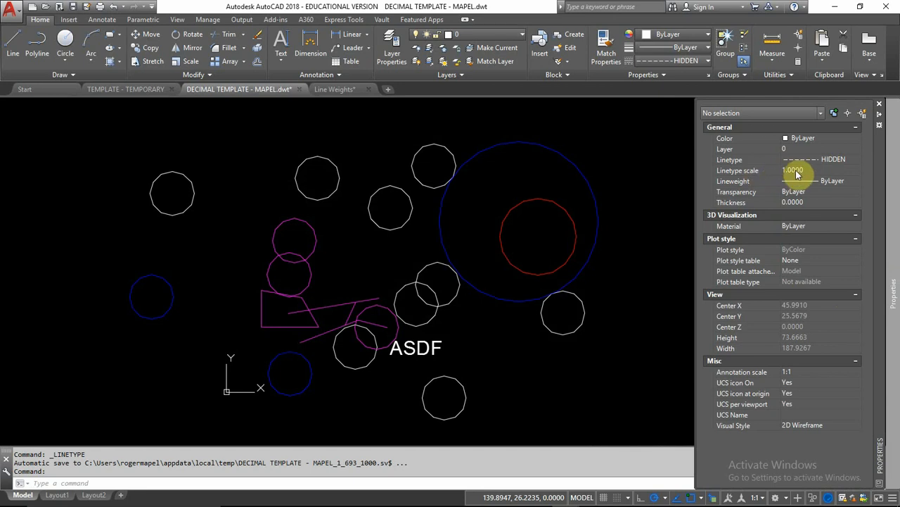
click(614, 270)
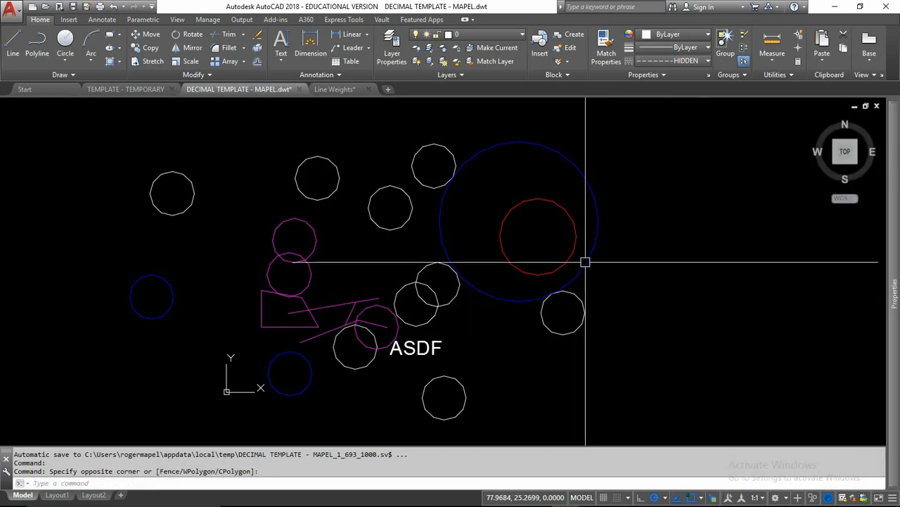
Draw a single horizontal line above the circles, spanning most of the drawing's width
click(12, 42)
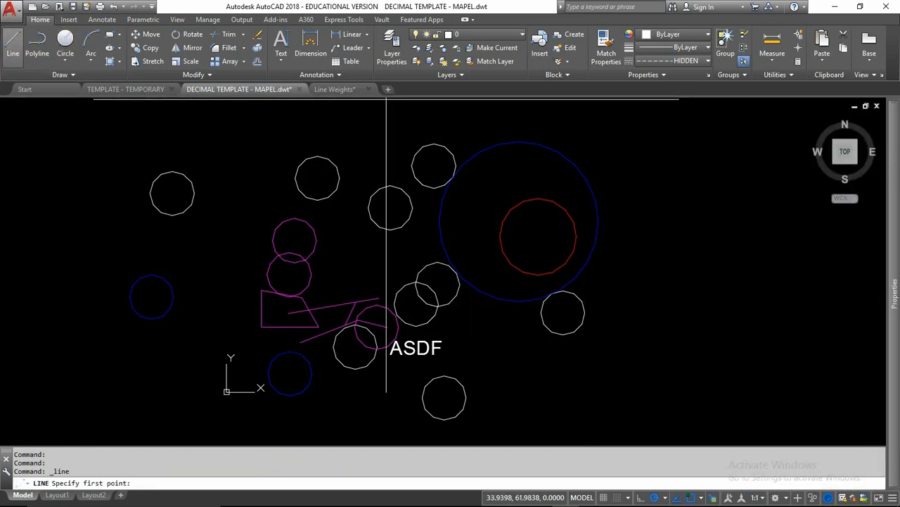
click(96, 134)
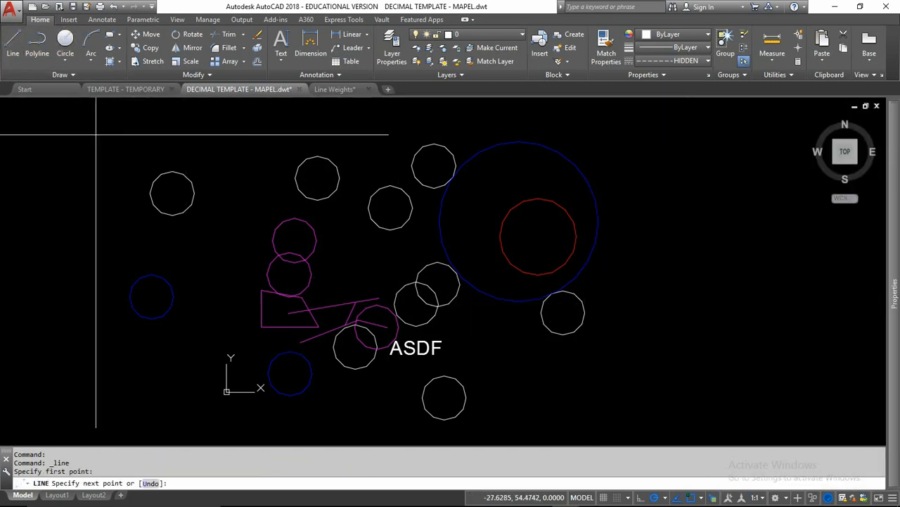
click(673, 135)
key(Return)
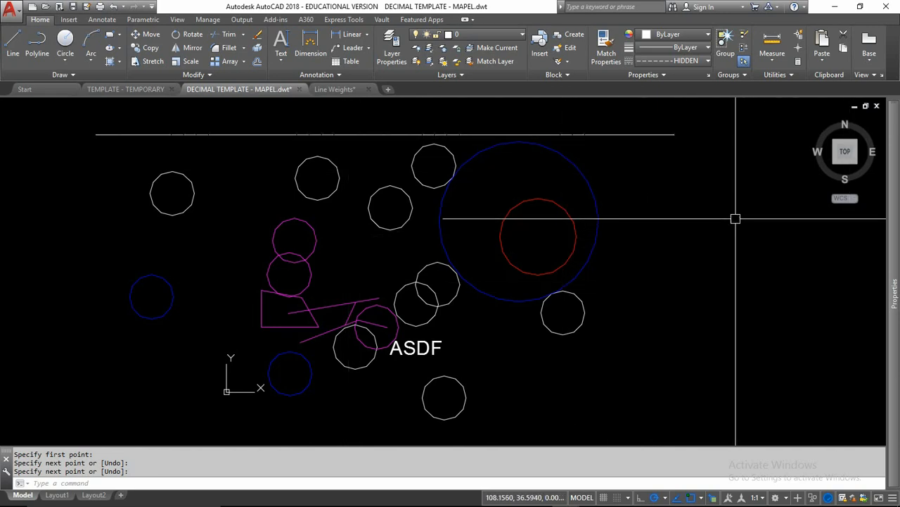
Copy the horizontal hidden line twice straight down, at distances of about 0.32 and 0.63
scroll(486, 125, up, 2)
scroll(486, 125, up, 10)
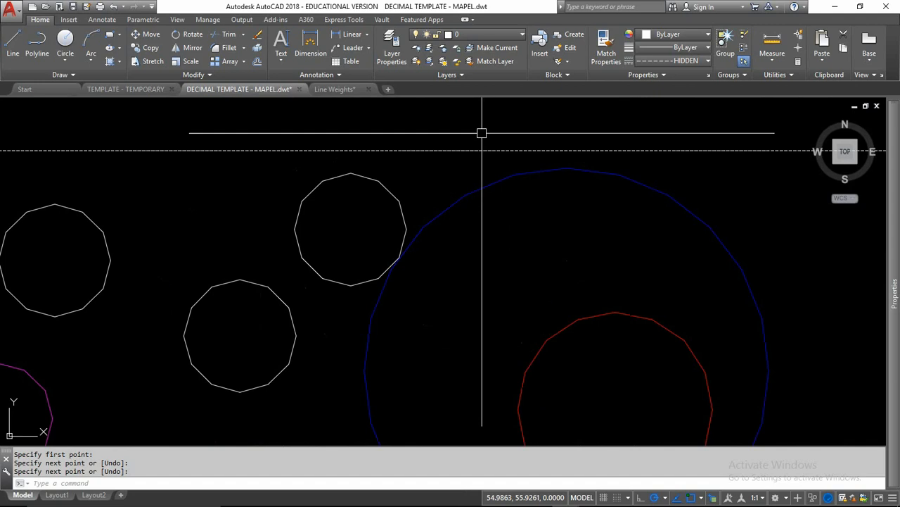
scroll(429, 248, up, 8)
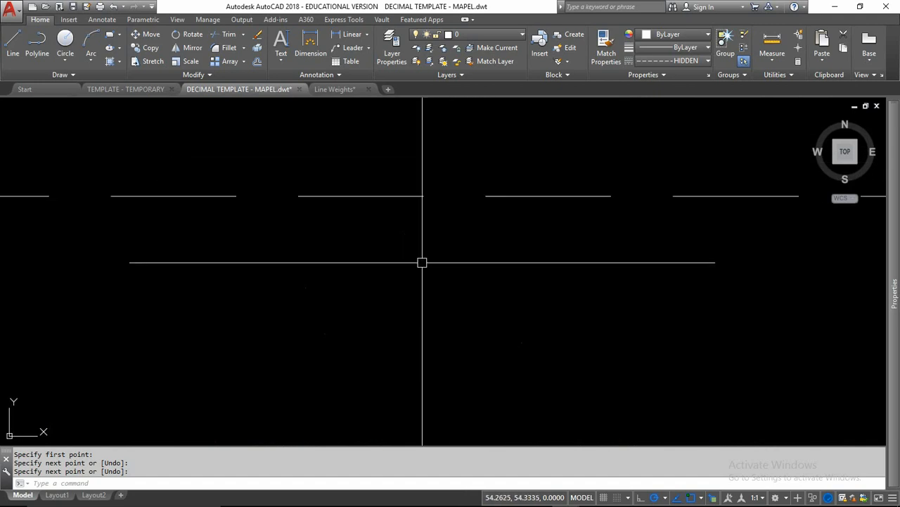
scroll(399, 234, down, 2)
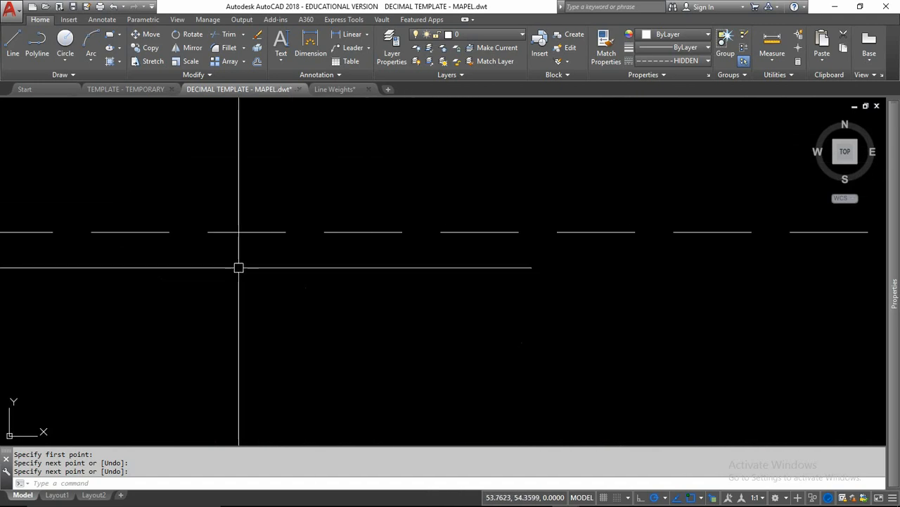
scroll(415, 274, down, 4)
middle_drag(479, 303, 535, 284)
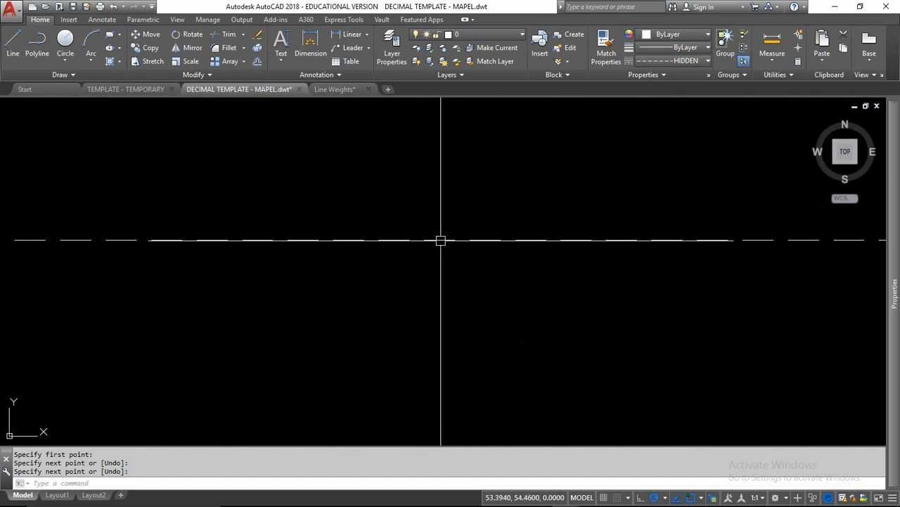
key(Return)
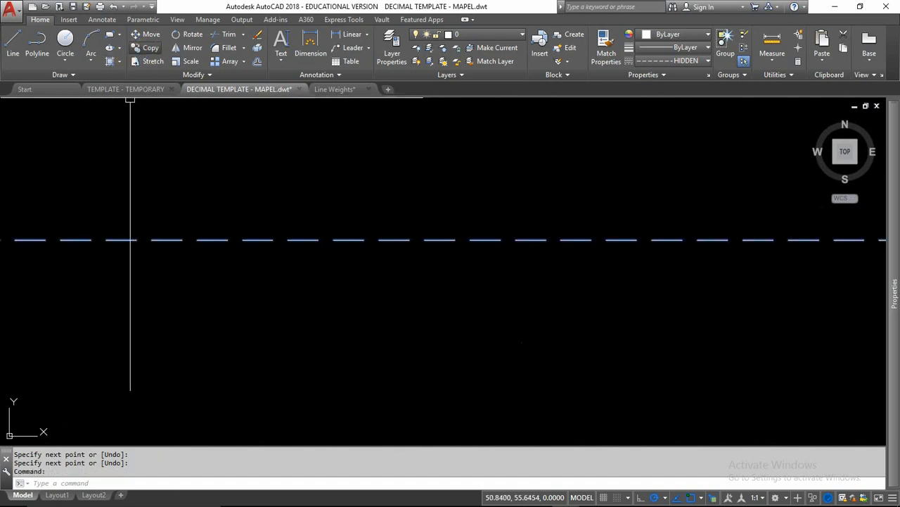
click(144, 48)
click(317, 179)
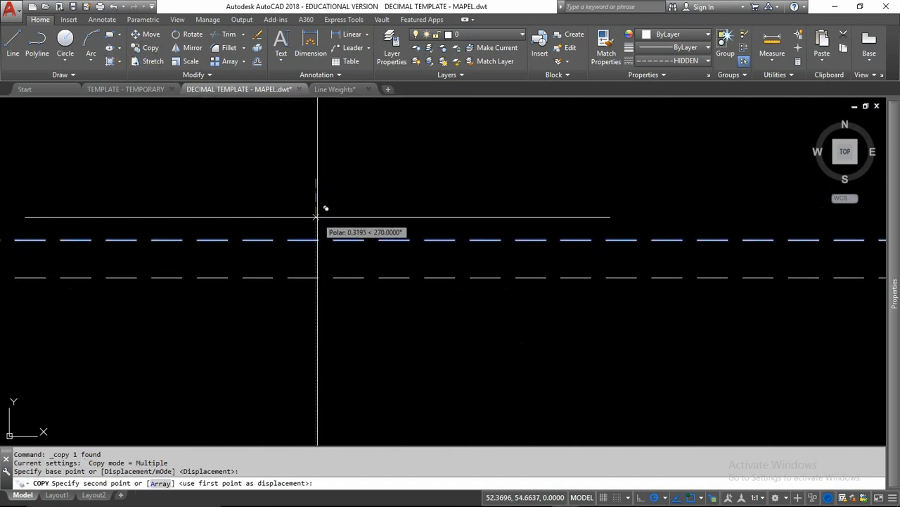
click(316, 217)
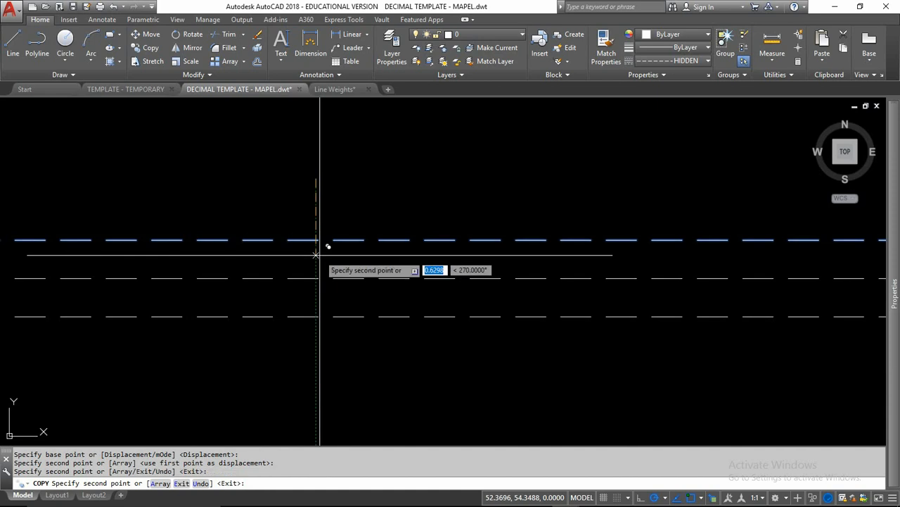
key(Escape)
key(Escape)
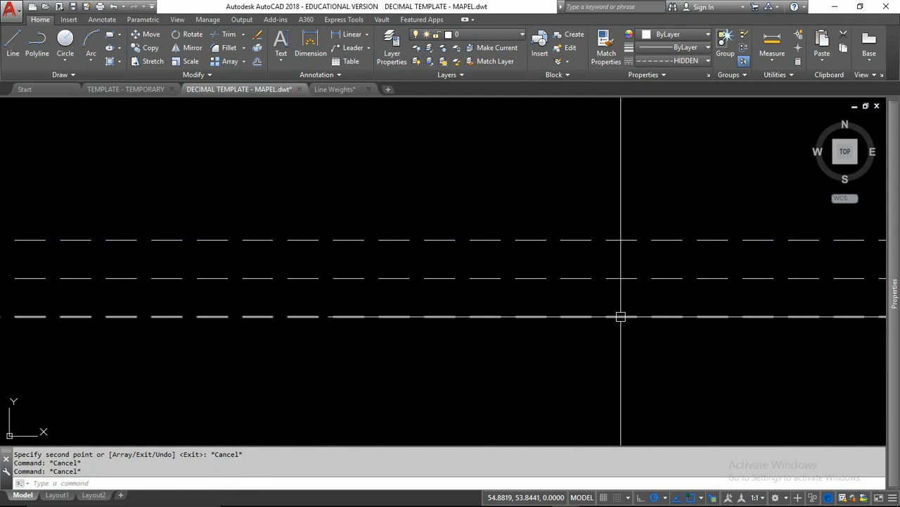
scroll(408, 343, down, 4)
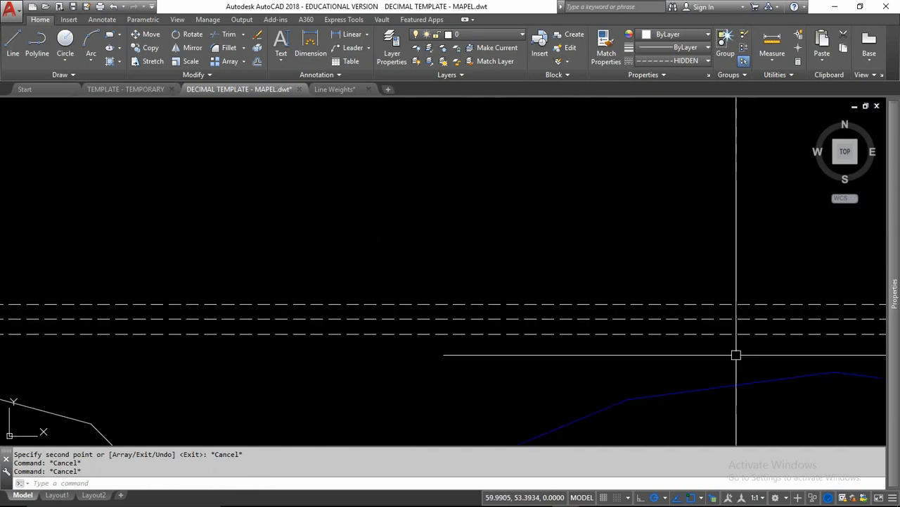
mouse_move(736, 355)
middle_down()
mouse_move(443, 354)
mouse_move(436, 342)
middle_up()
scroll(410, 301, up, 5)
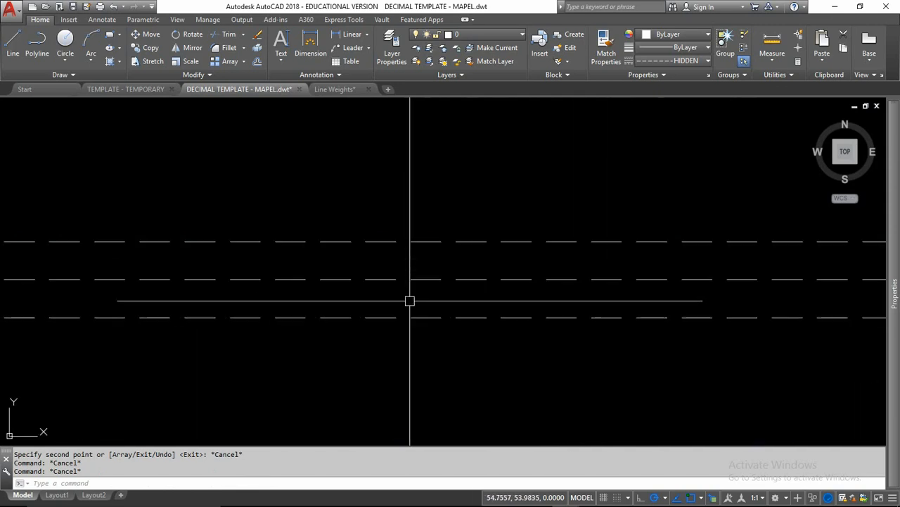
Draw one long, nearly horizontal line above the three hidden lines
scroll(411, 300, up, 2)
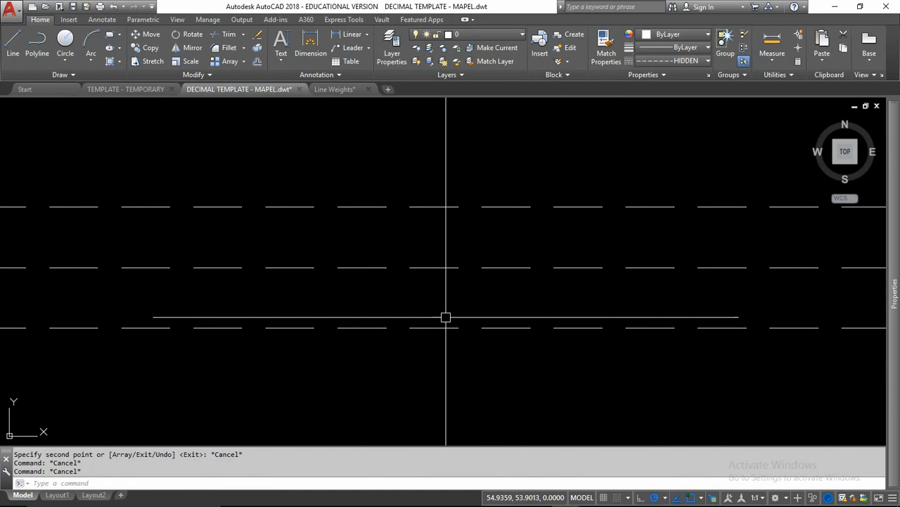
click(20, 43)
click(40, 140)
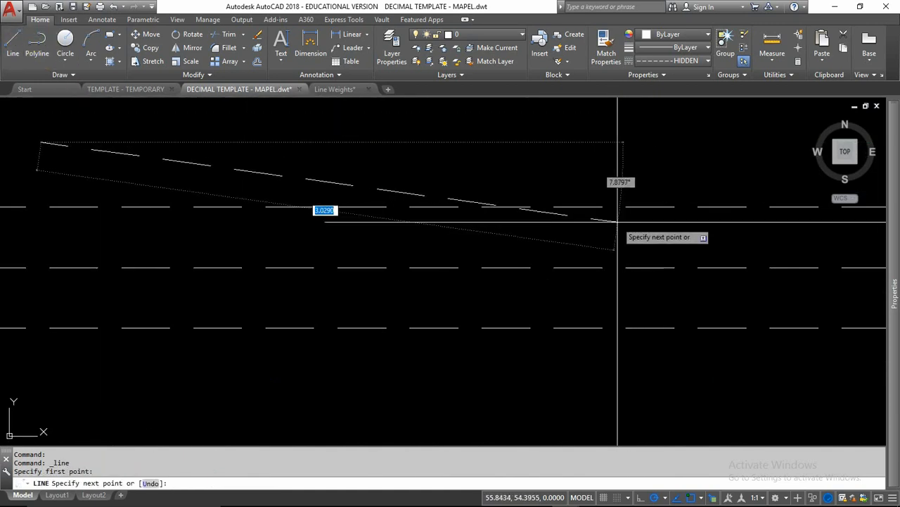
key(Escape)
key(space)
key(space)
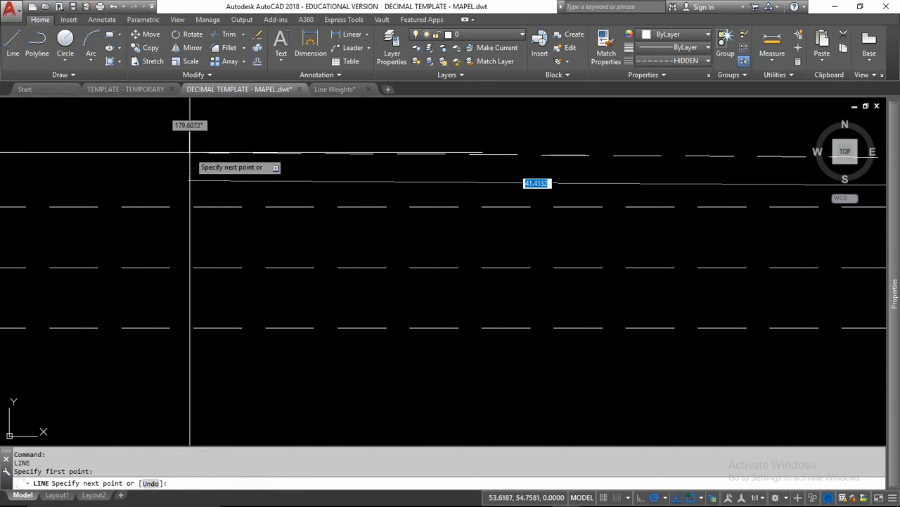
click(190, 153)
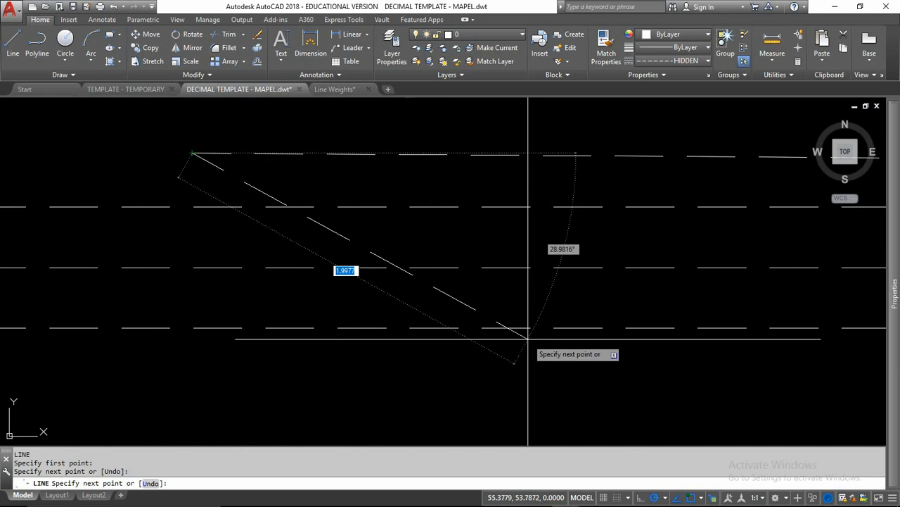
key(Escape)
key(Escape)
key(Escape)
Erase the slightly sloped line above the three hidden lines
click(493, 131)
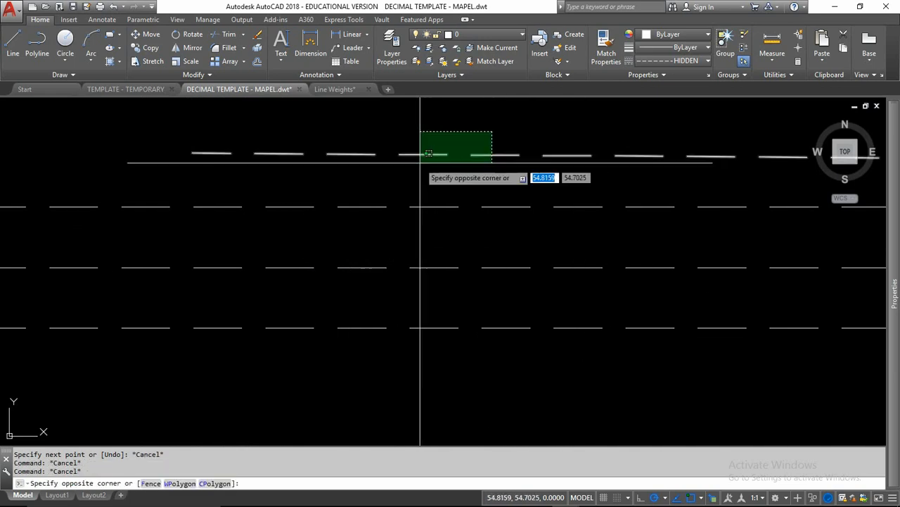
click(420, 162)
text(e)
key(Return)
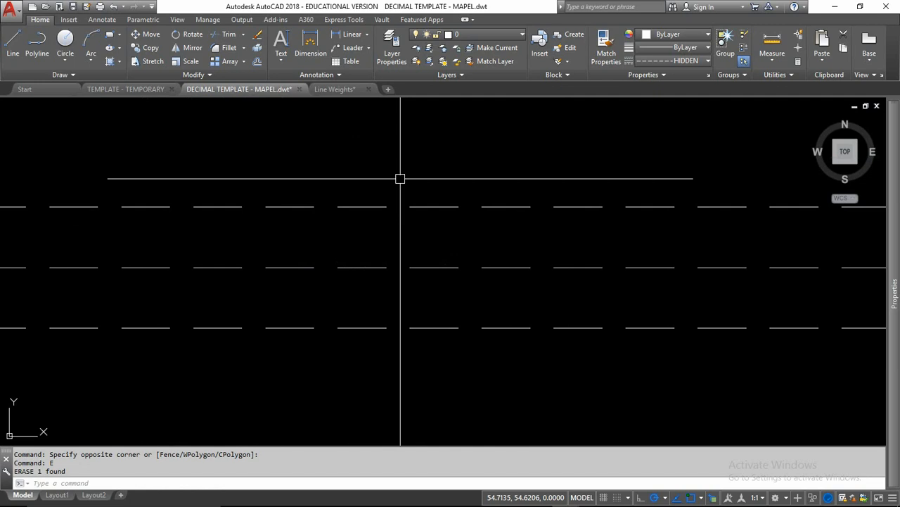
Set the linetype scale of the uppermost of the three hidden lines to 0.5
scroll(327, 204, down, 6)
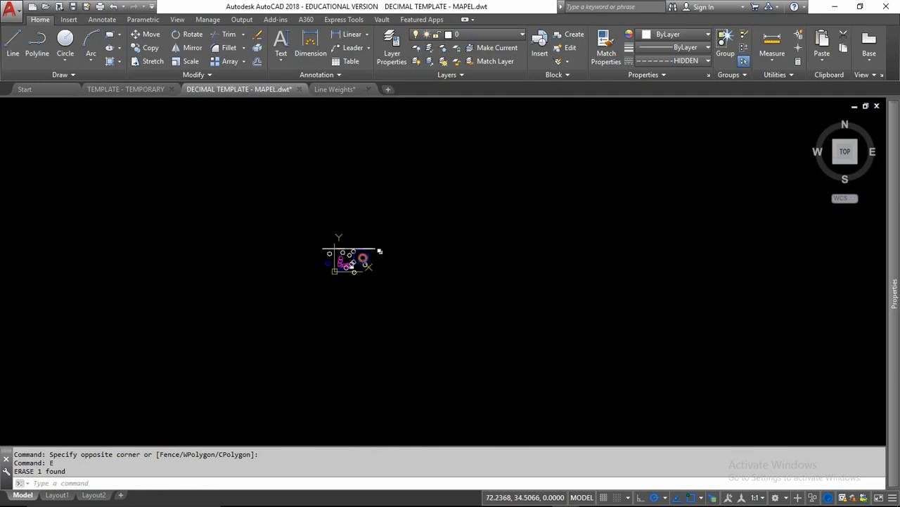
scroll(356, 249, up, 2)
scroll(356, 249, up, 12)
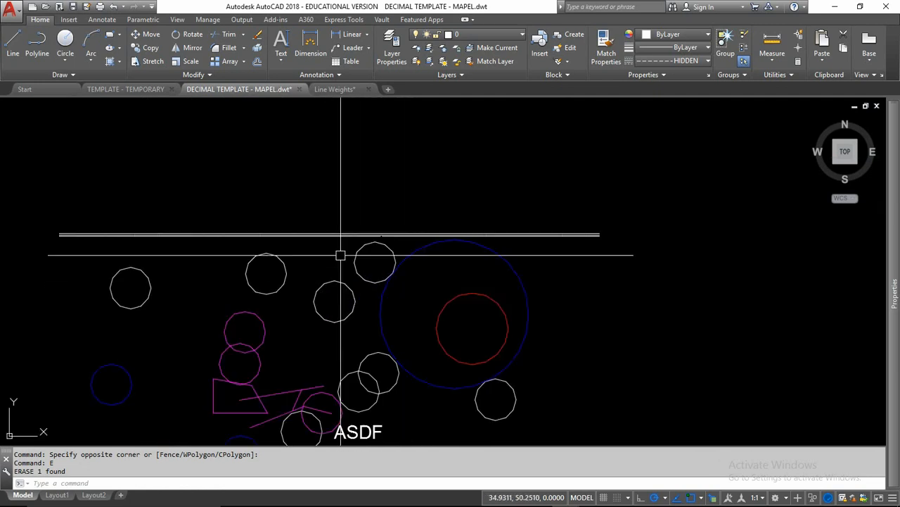
scroll(379, 116, up, 8)
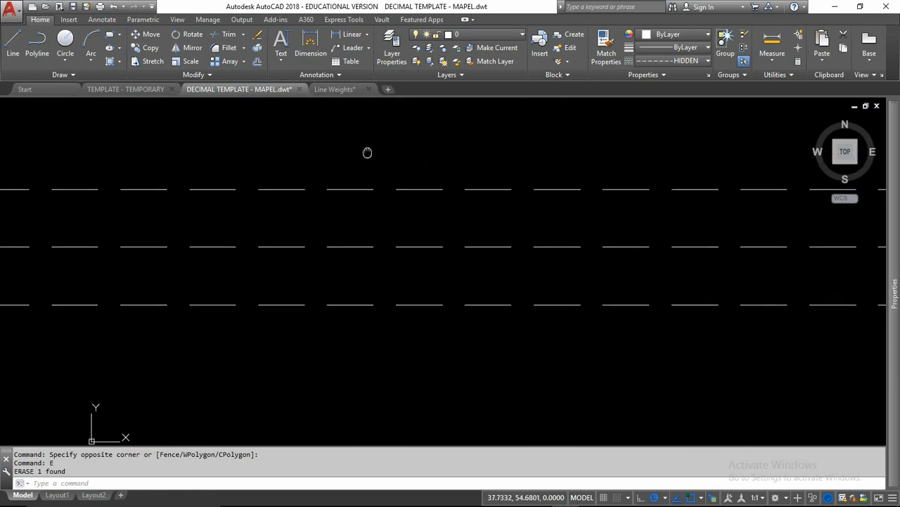
click(357, 188)
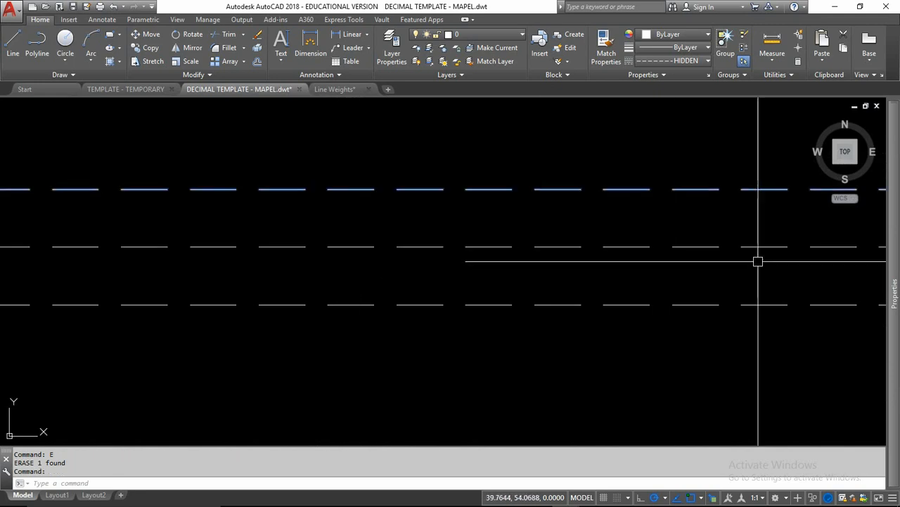
mouse_move(887, 239)
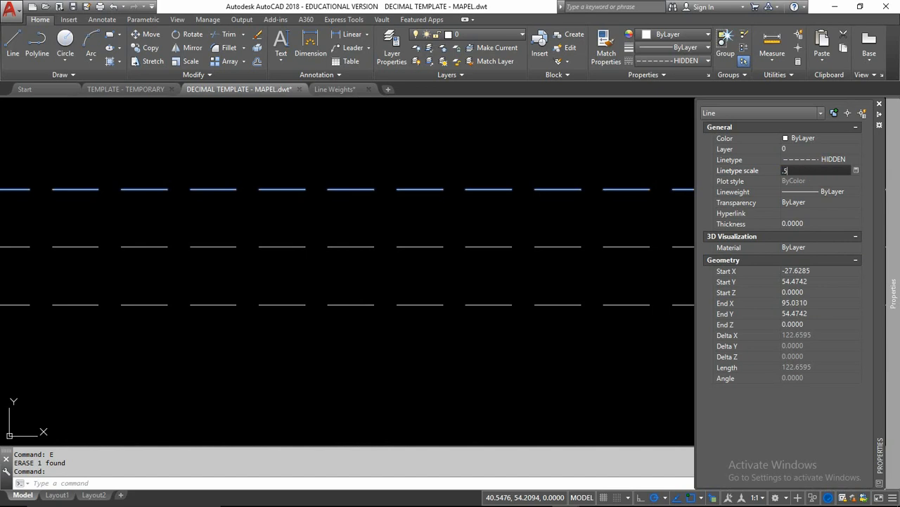
text(.5)
key(Return)
key(Escape)
key(Escape)
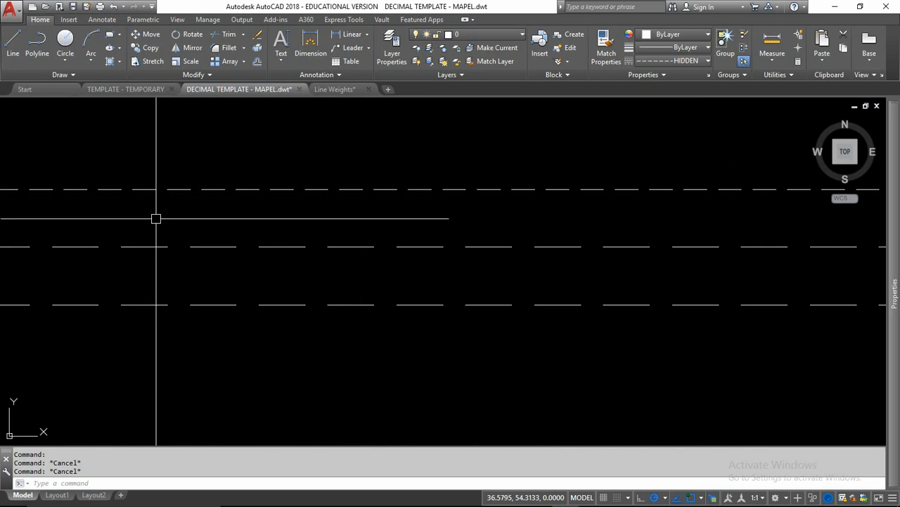
click(193, 245)
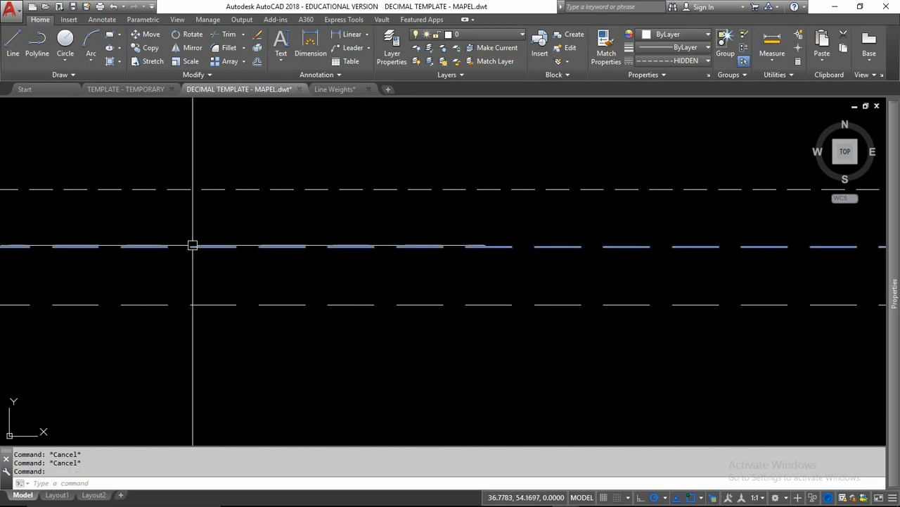
drag(193, 245, 225, 279)
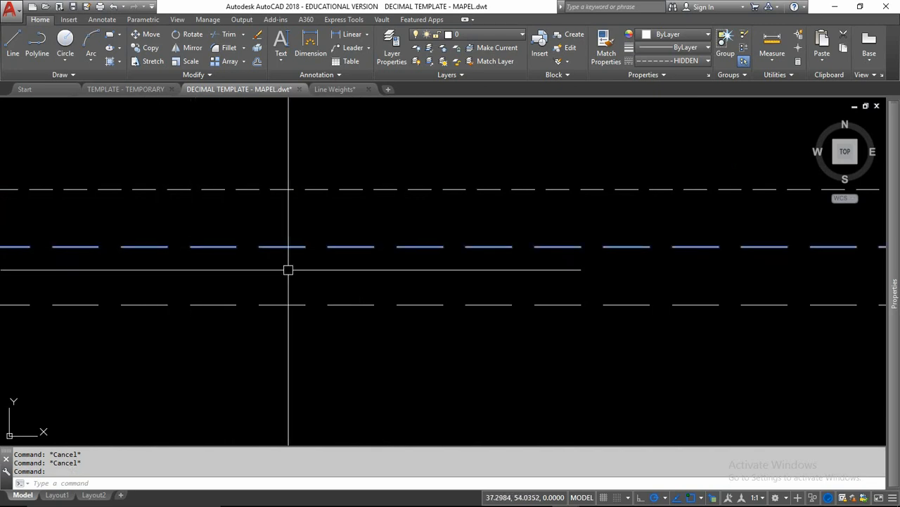
scroll(290, 271, down, 5)
scroll(220, 268, up, 3)
scroll(219, 261, up, 8)
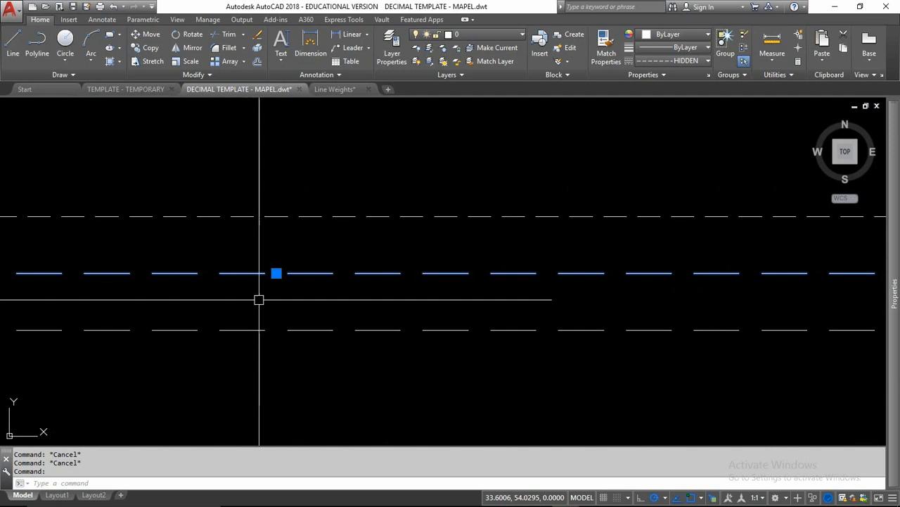
middle_drag(289, 308, 282, 292)
key(Escape)
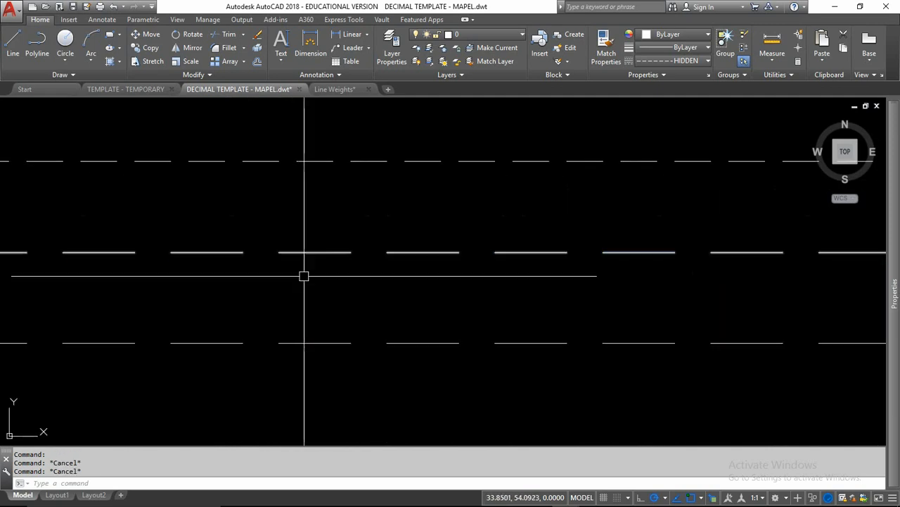
Set the linetype scale of the lowest of the three hidden lines to 2
click(322, 342)
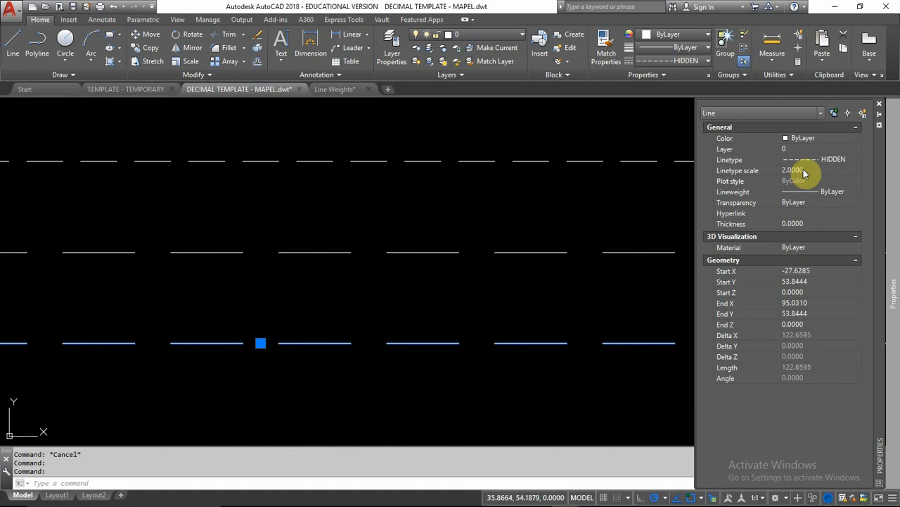
key(Escape)
key(Escape)
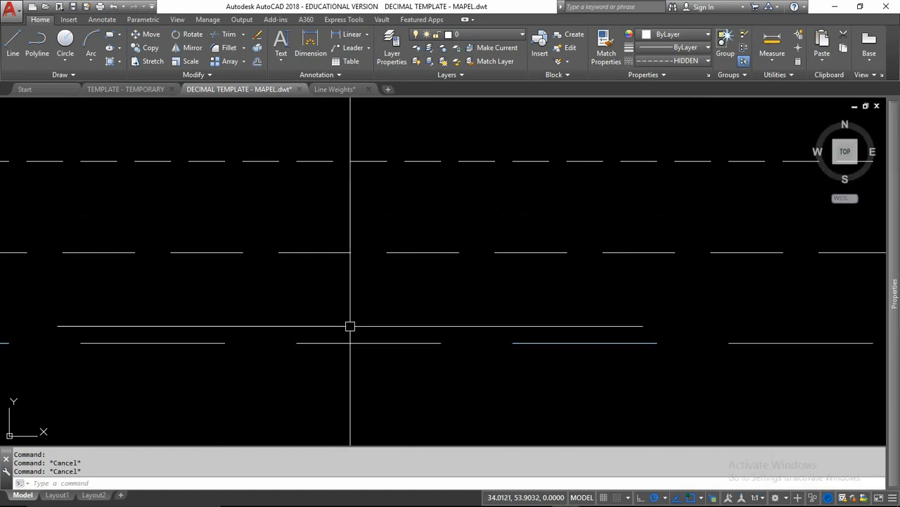
scroll(397, 337, down, 2)
drag(398, 337, 427, 198)
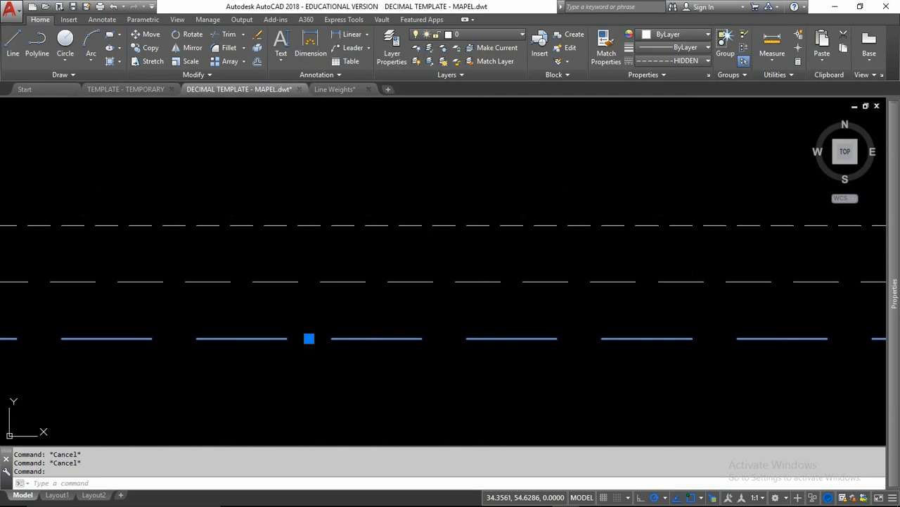
key(Escape)
Select the three hidden lines together and check their linetype and linetype scale in the object properties
scroll(263, 255, down, 5)
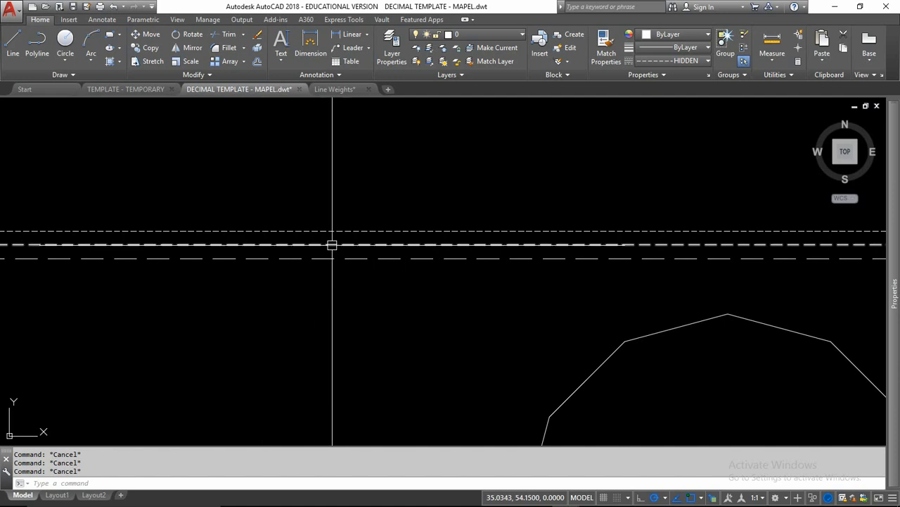
click(509, 301)
click(405, 213)
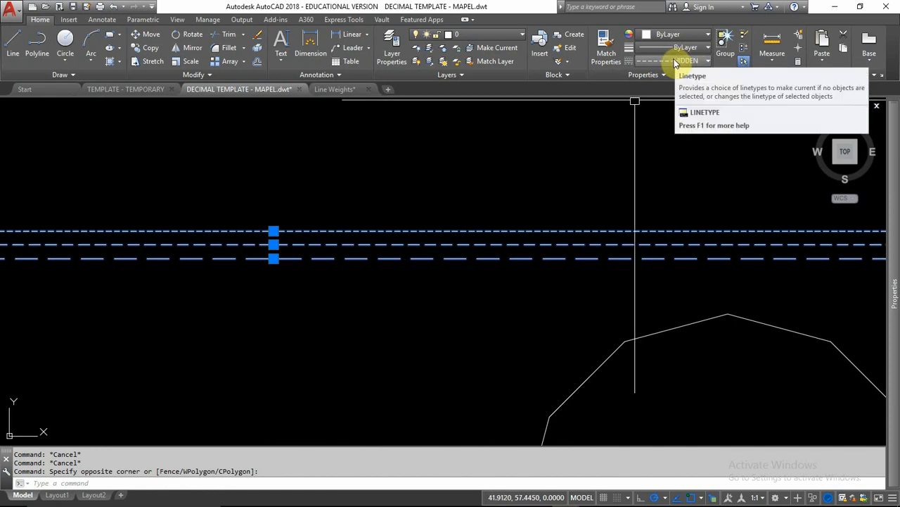
mouse_move(897, 224)
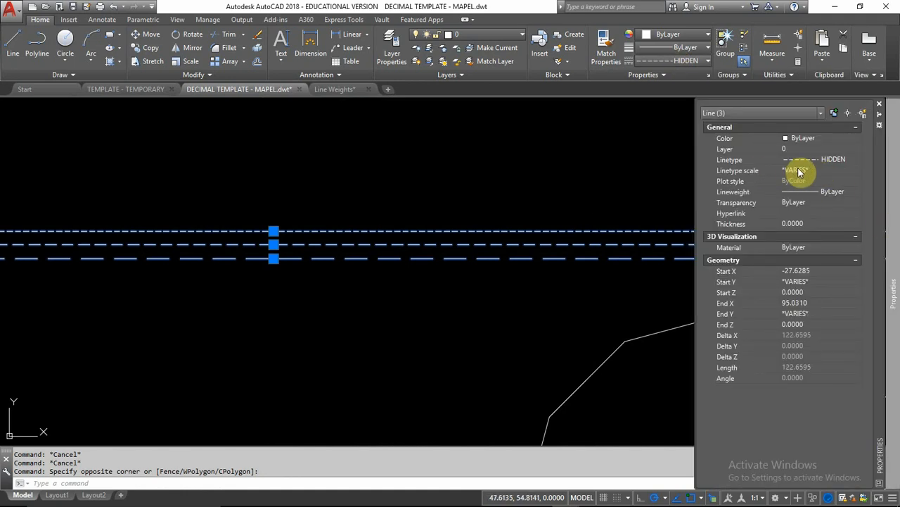
key(Escape)
key(Escape)
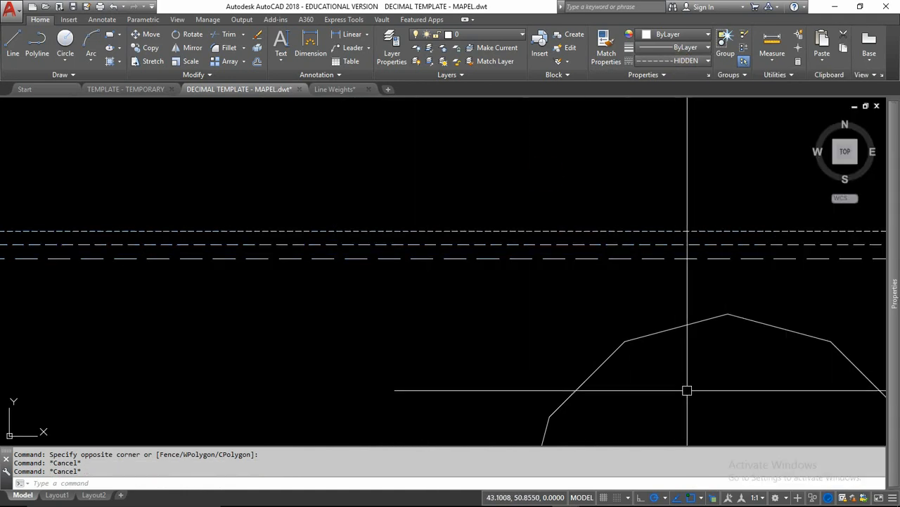
Change the linetype of the three horizontal lines and the circle below them to PHANTOM
click(690, 388)
click(539, 218)
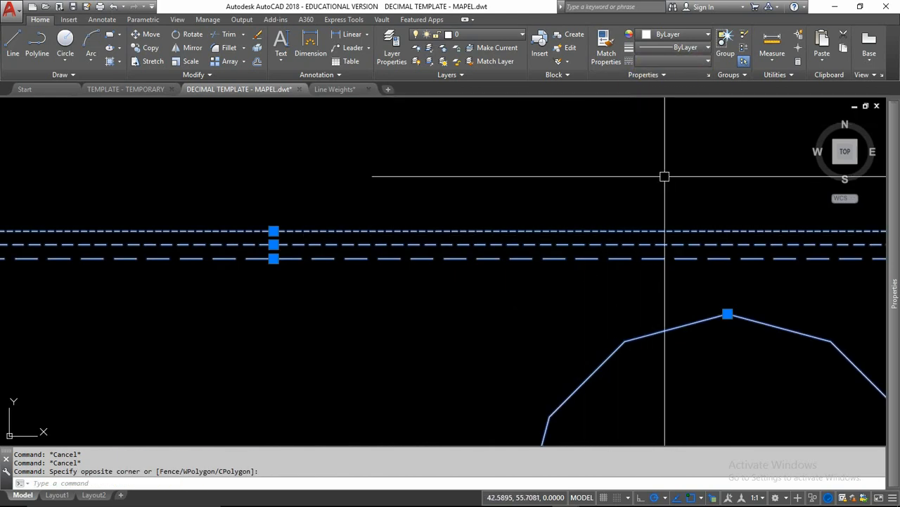
click(683, 61)
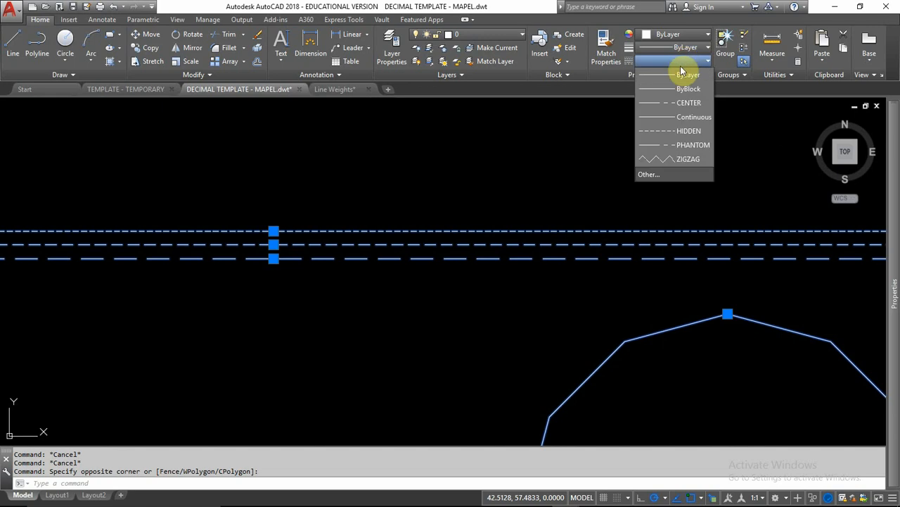
click(686, 145)
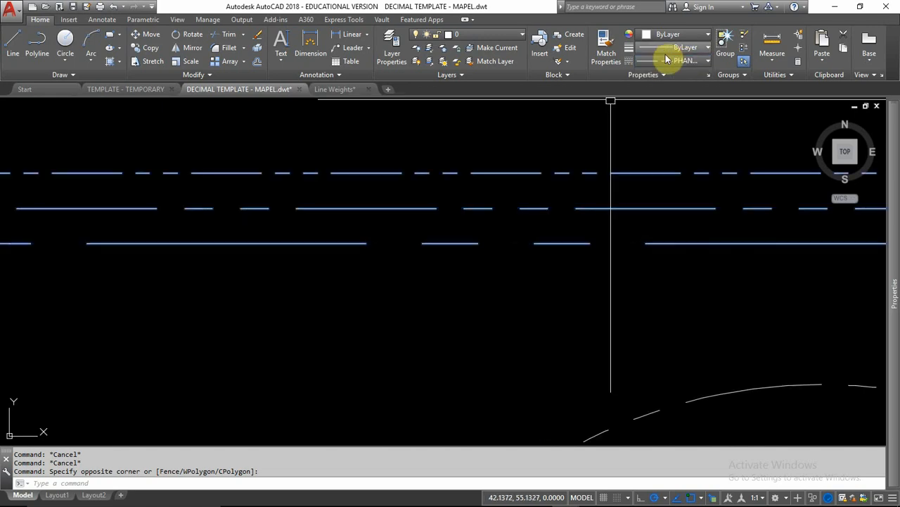
Change the linetype of the three selected lines and the circle to CENTER and compare the dash patterns
click(671, 63)
click(674, 103)
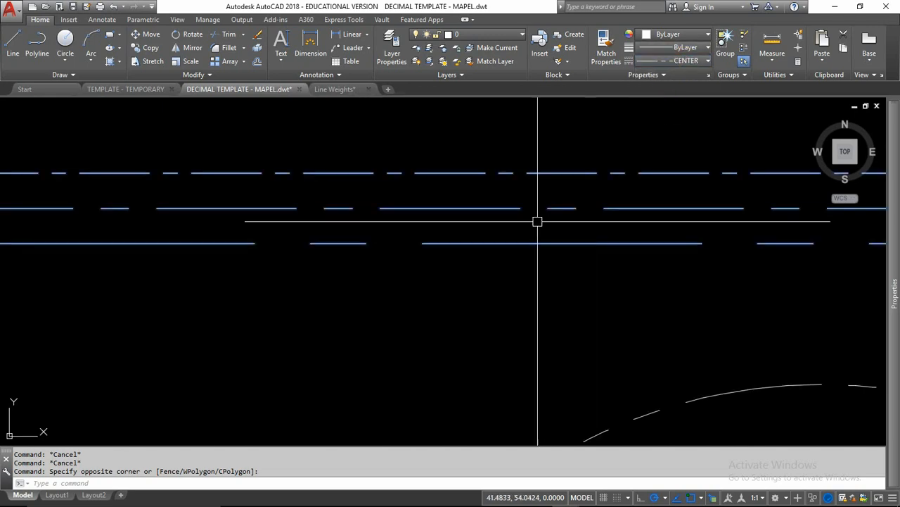
scroll(439, 298, down, 1)
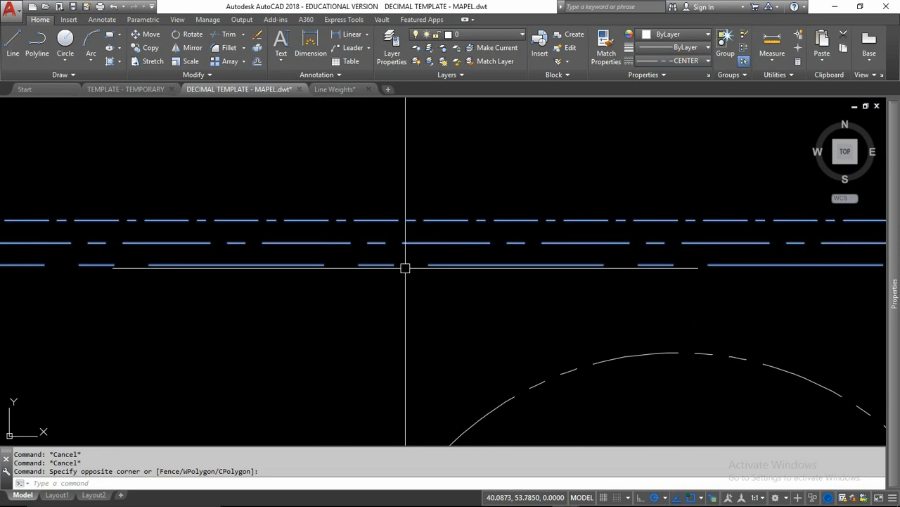
scroll(492, 254, up, 1)
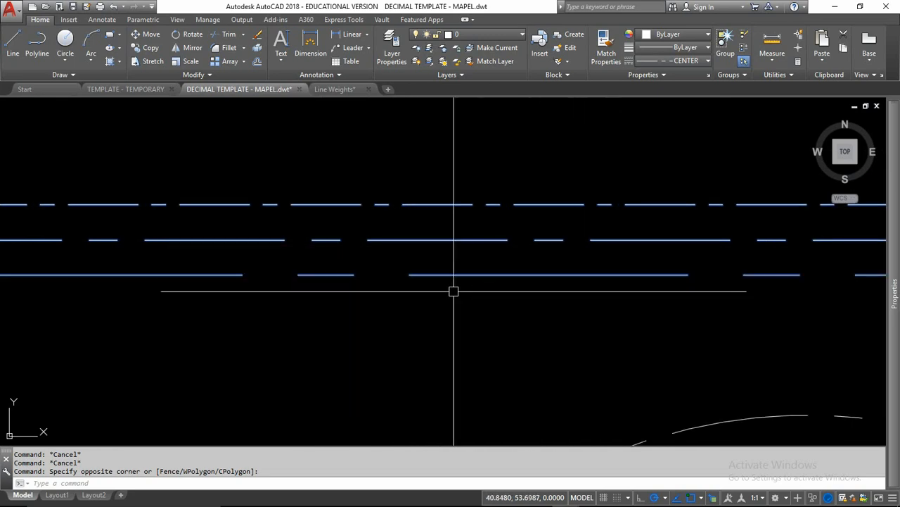
scroll(389, 206, up, 2)
scroll(486, 306, down, 2)
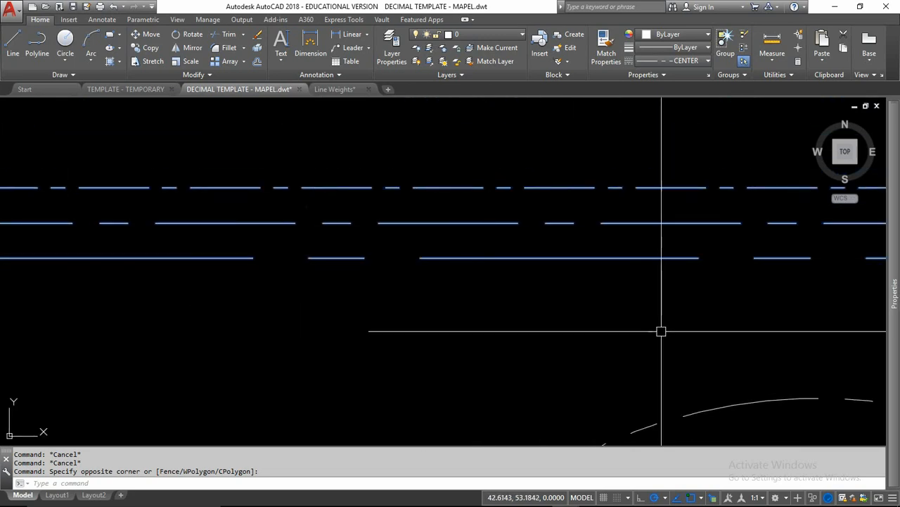
Set the linetype scale of the lower two of the three horizontal lines to 1
click(615, 330)
click(426, 149)
click(572, 275)
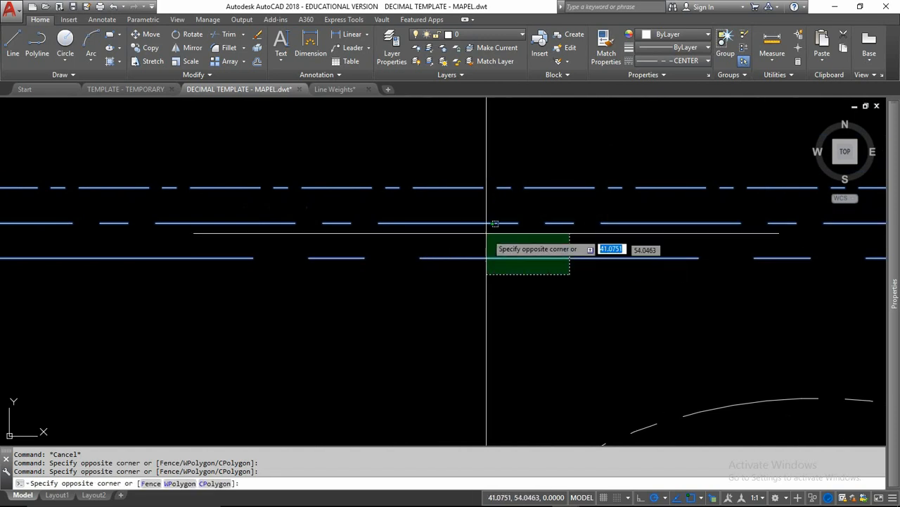
key(Escape)
key(Escape)
click(508, 281)
click(443, 211)
mouse_move(892, 204)
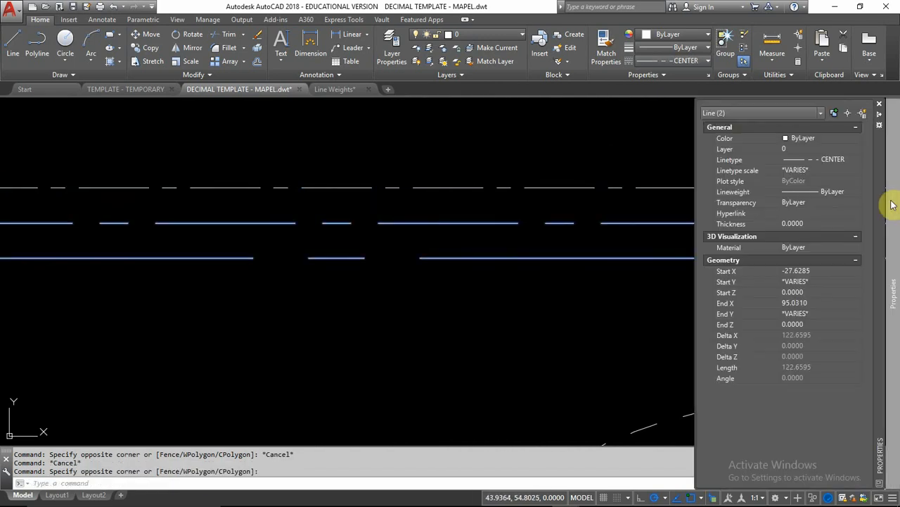
click(818, 171)
key(Return)
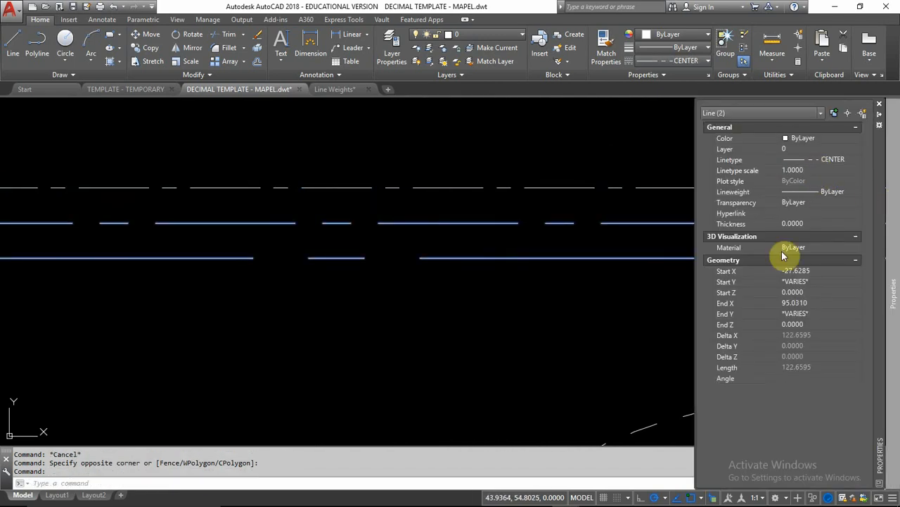
key(Escape)
key(Escape)
Change the linetype of only the lowest of the three horizontal lines to PHANTOM
click(504, 275)
click(448, 244)
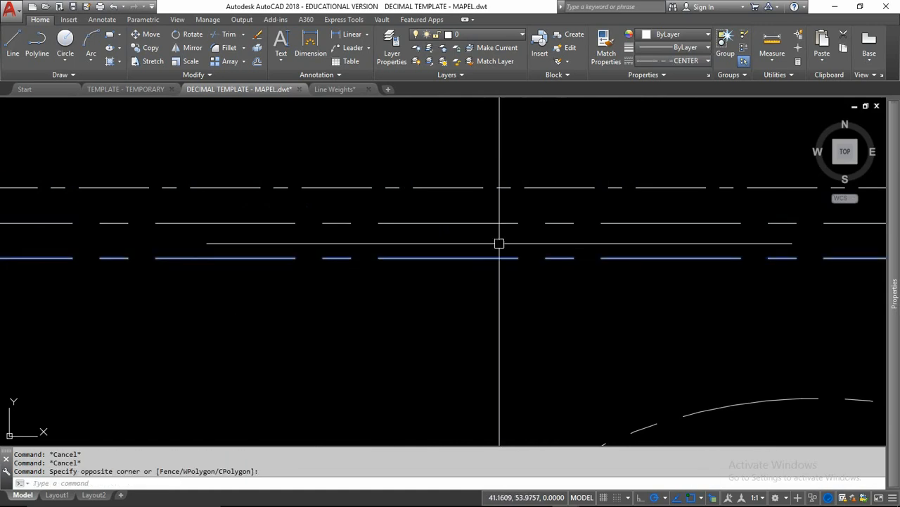
click(676, 65)
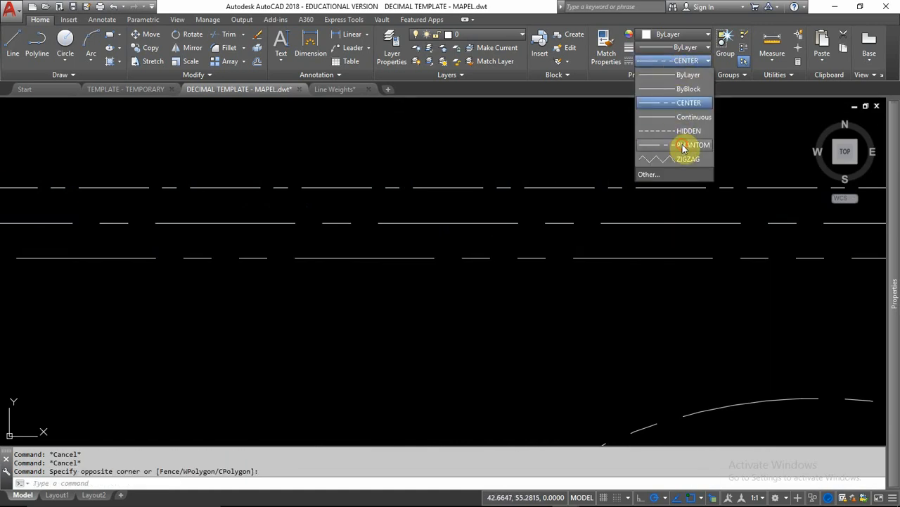
click(678, 134)
key(Escape)
key(Escape)
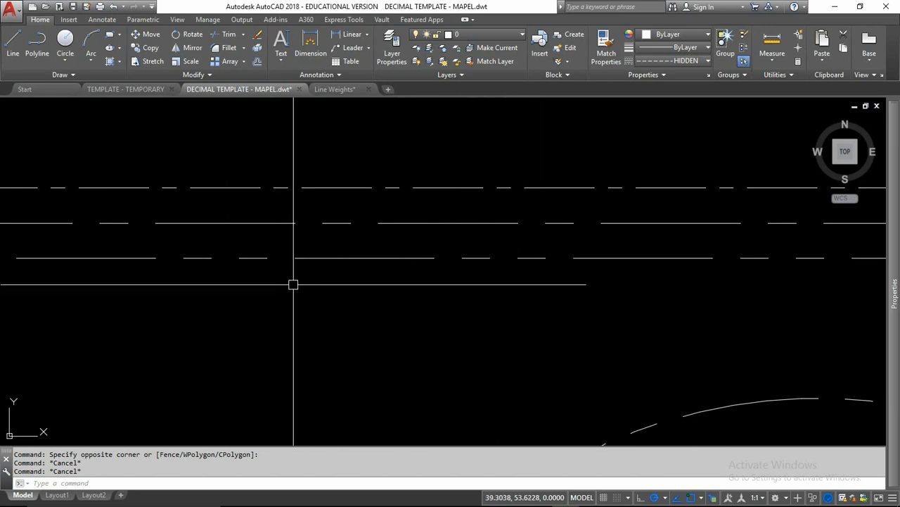
key(Escape)
Select the middle and the lowest horizontal lines one at a time to compare their linetypes
click(414, 224)
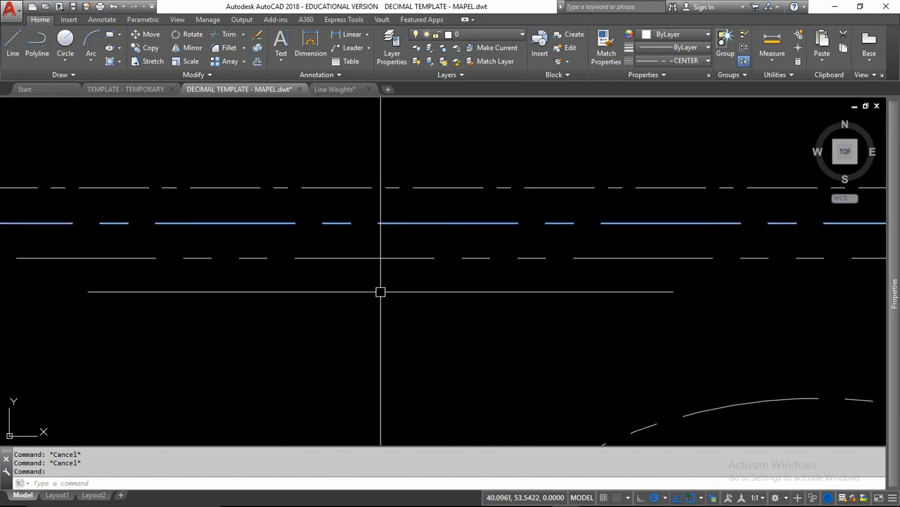
key(Escape)
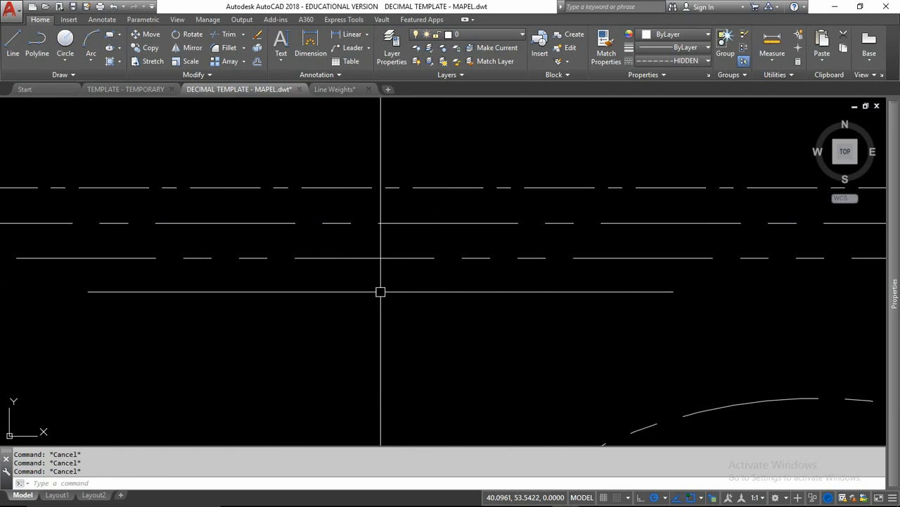
click(386, 259)
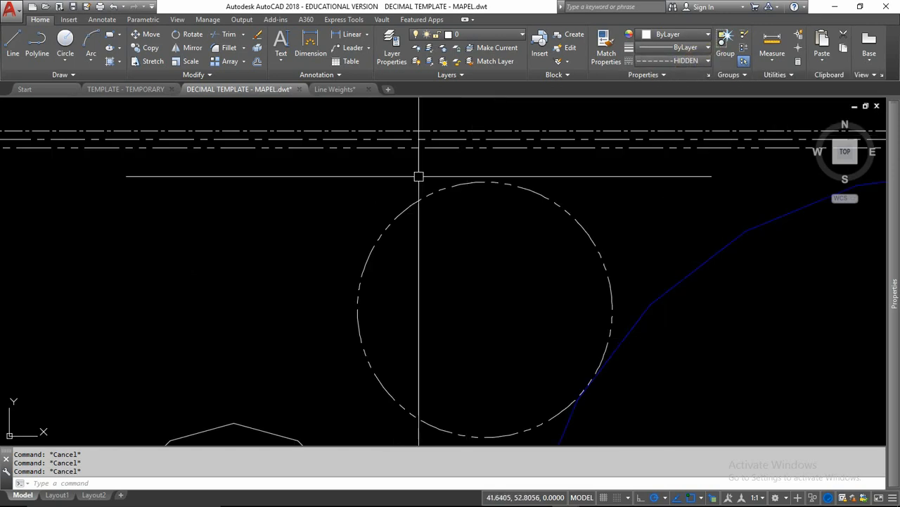
Review the Line Weights drawing and both Alphabet of Lines PDFs in Acrobat Reader, returning to the decimal template in AutoCAD
click(341, 90)
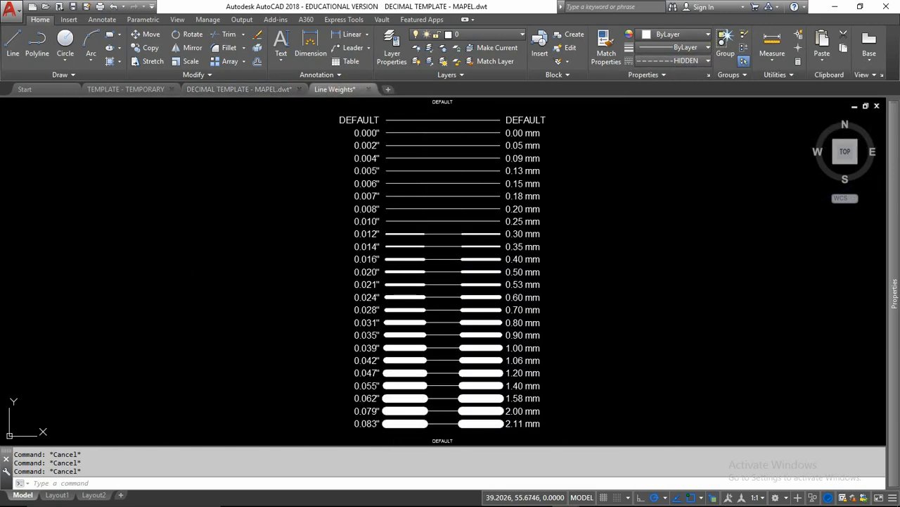
click(239, 89)
key(alt+Tab)
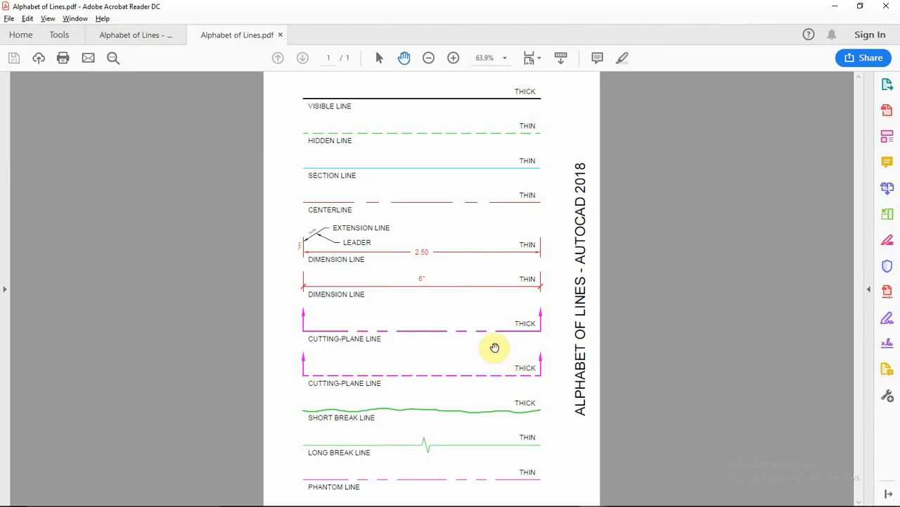
click(140, 37)
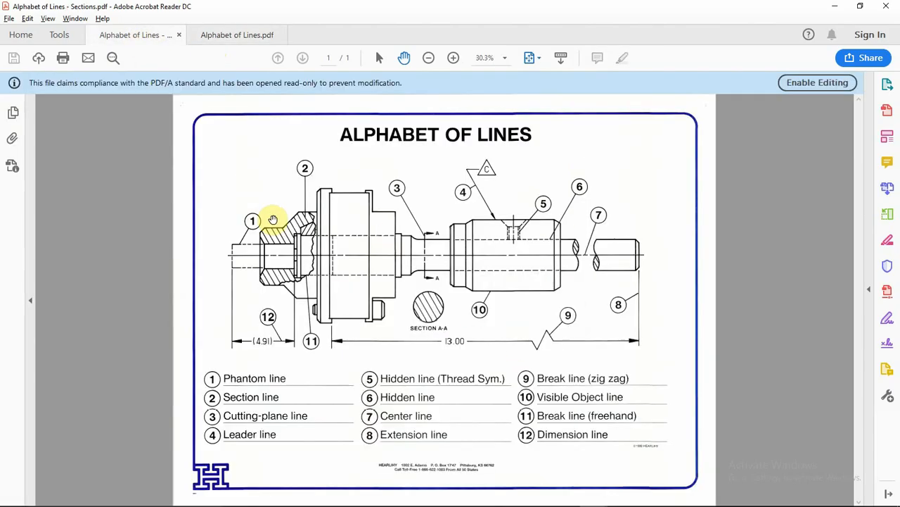
click(220, 36)
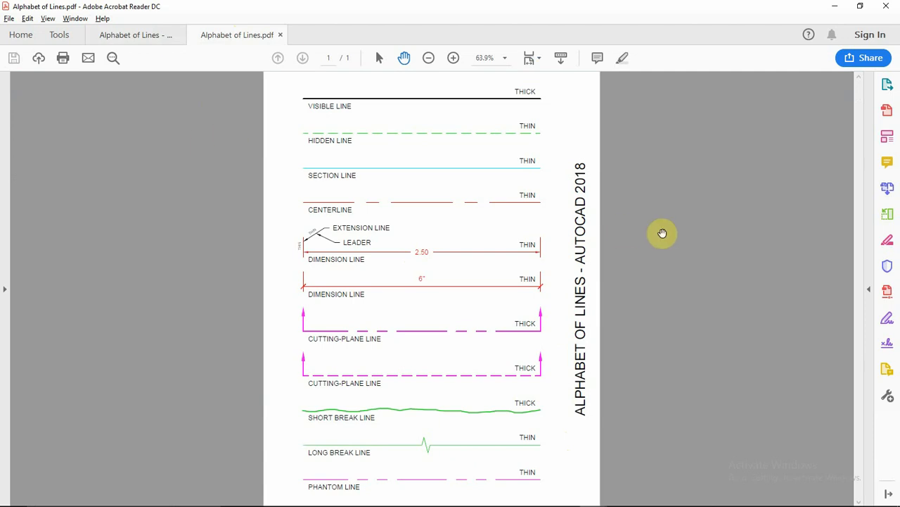
click(145, 37)
key(alt+Tab)
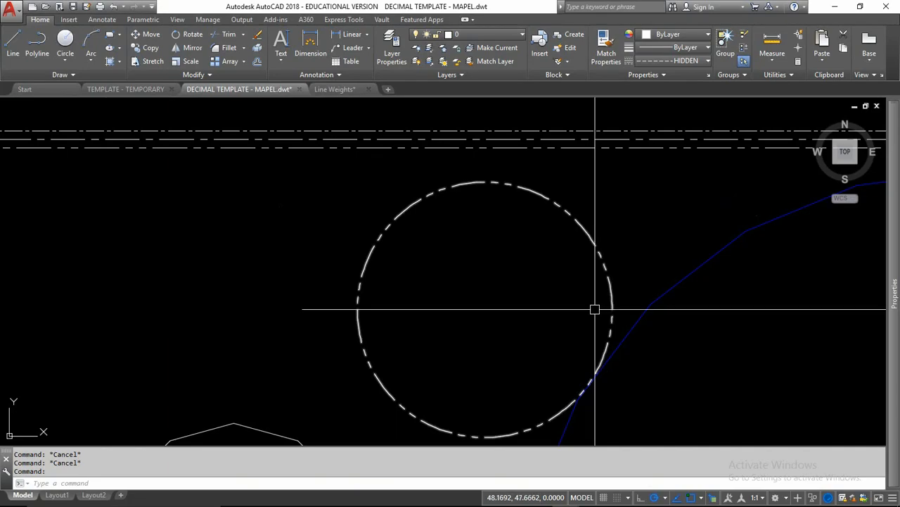
middle_drag(546, 296, 517, 284)
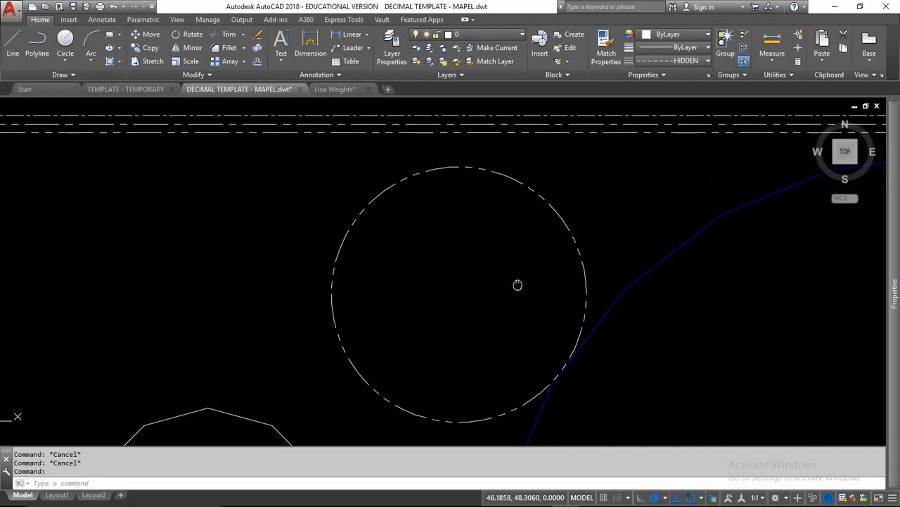